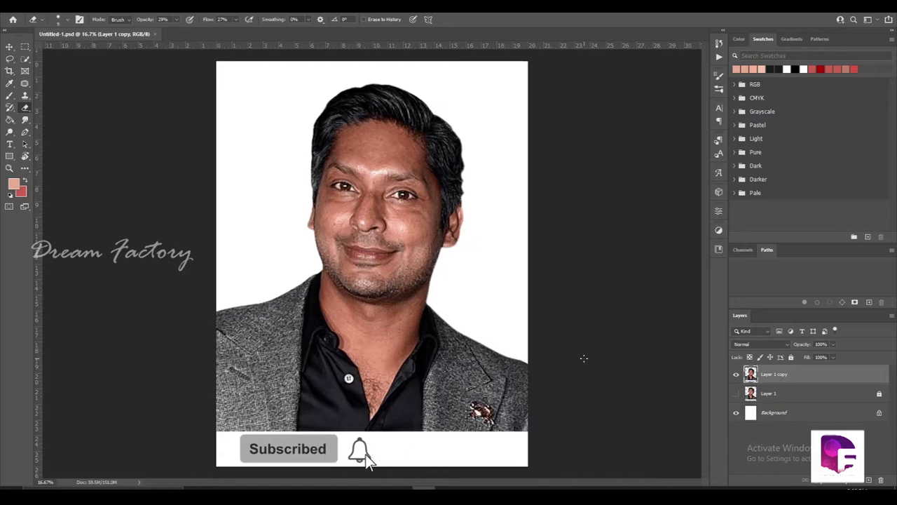
Hide Layer 1 so only Layer 1 copy and the white Background show.
left_click(735, 393)
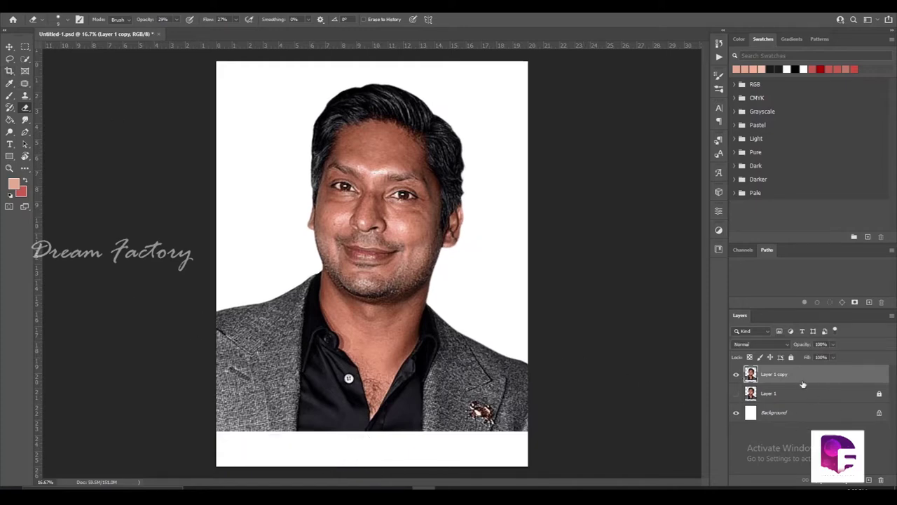
Smart Sharpen Layer 1 copy at 276% amount, 8.3 px radius and 19% noise reduction.
left_click(128, 4)
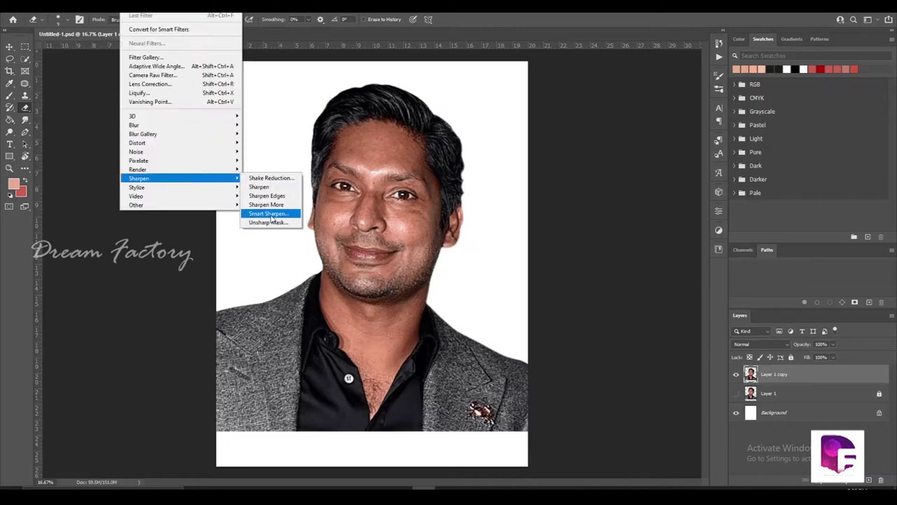
left_click(269, 210)
left_click(523, 280)
left_click(523, 280)
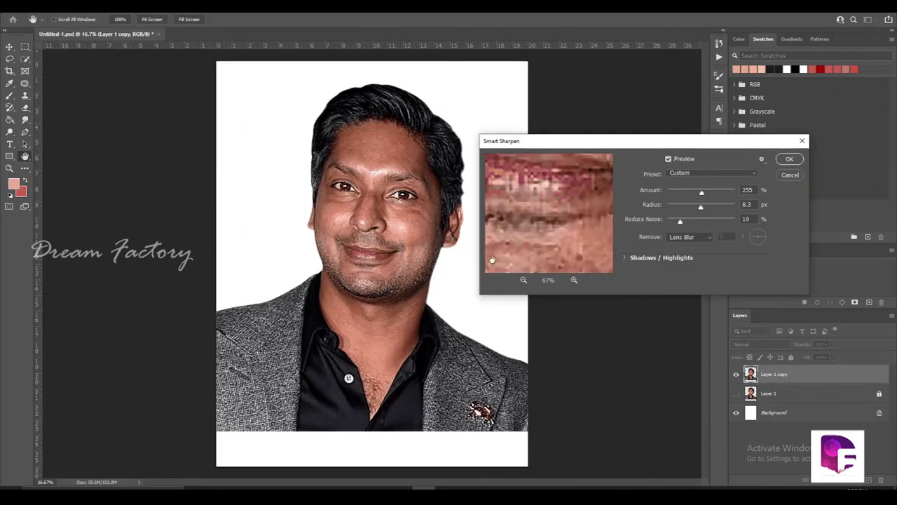
left_click(523, 280)
left_click(523, 280)
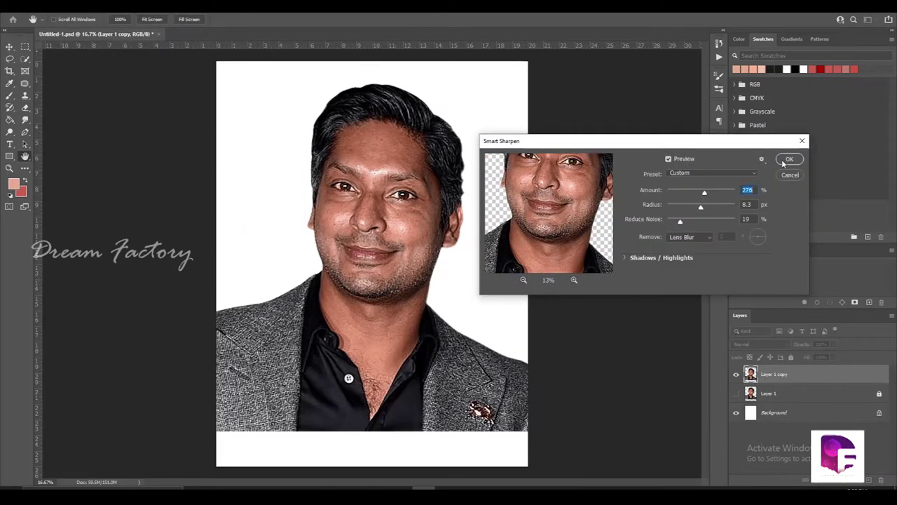
left_click(786, 160)
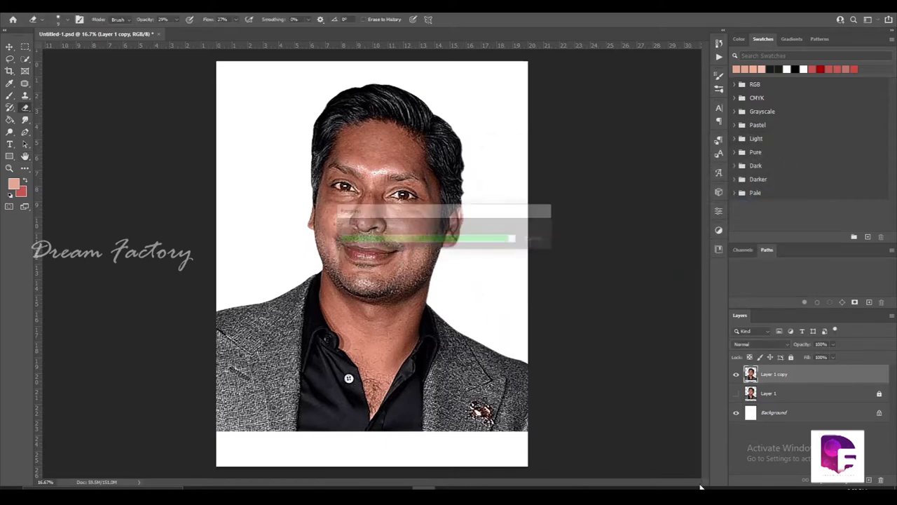
key("ctrl+plus")
key("ctrl+plus")
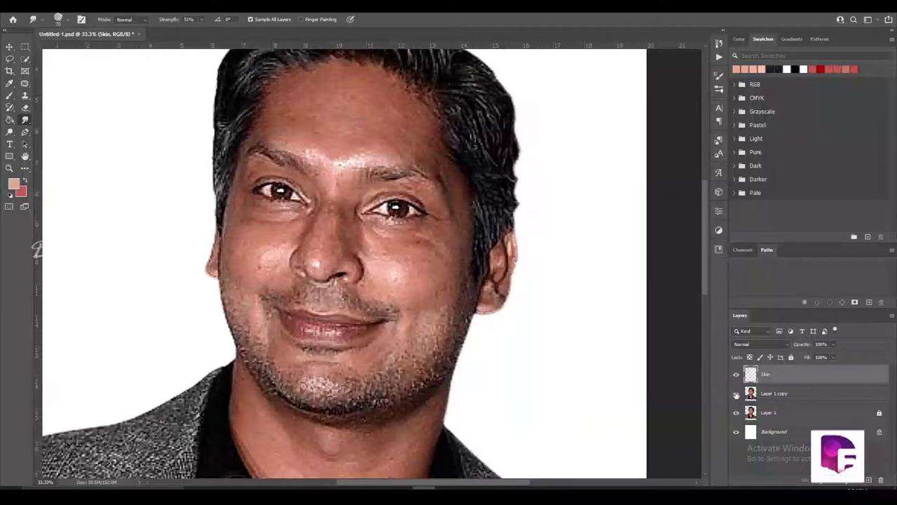
Smudge the right cheek skin, then switch to a softer smudge brush preset.
left_click_drag(418, 263, 432, 287)
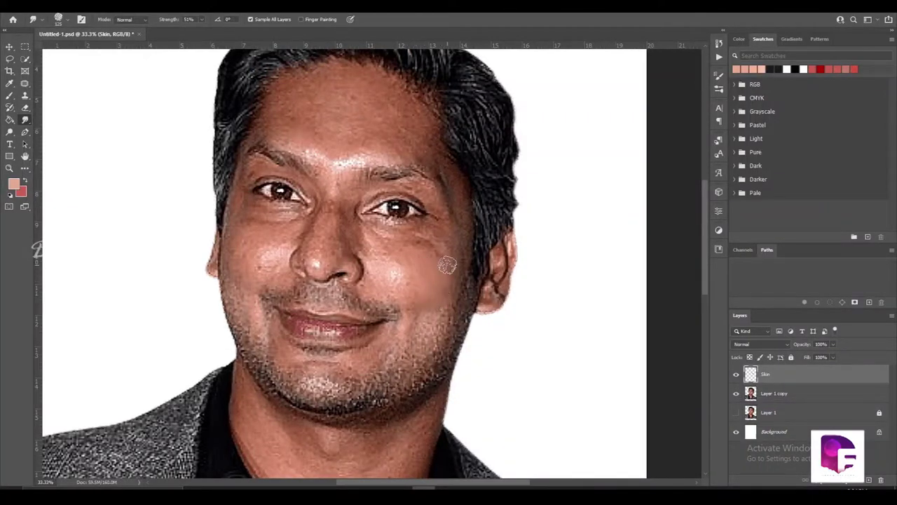
left_click(68, 19)
left_click(19, 180)
left_click(116, 204)
left_click(19, 180)
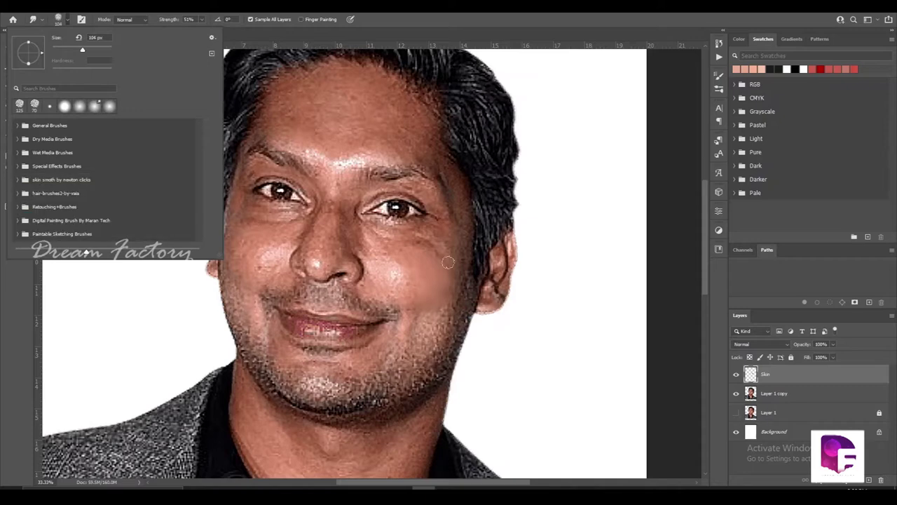
left_click(457, 287)
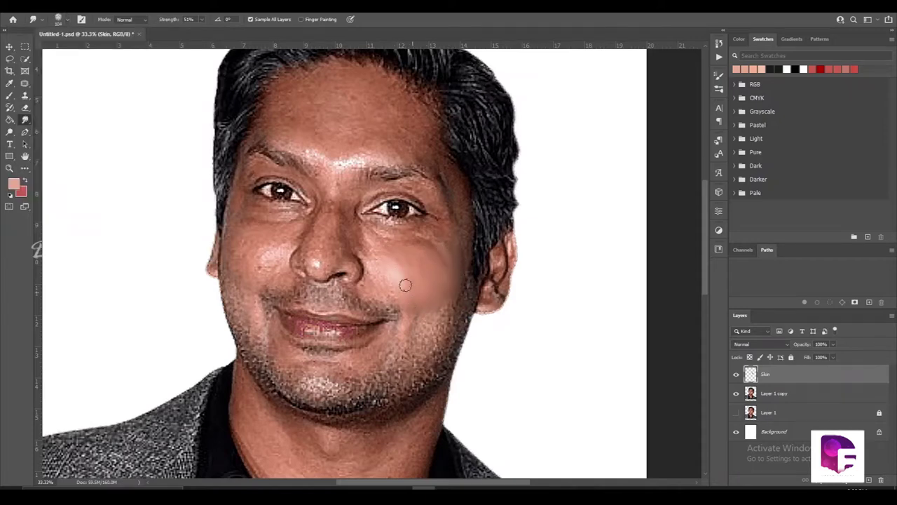
Confine smudging to a head selection and smooth the forehead left of centre.
key("ctrl+plus")
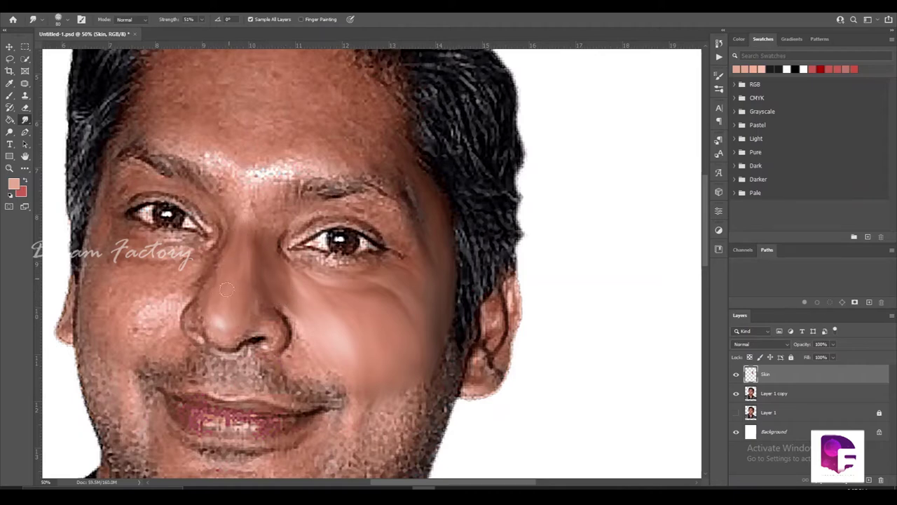
key("ctrl+h")
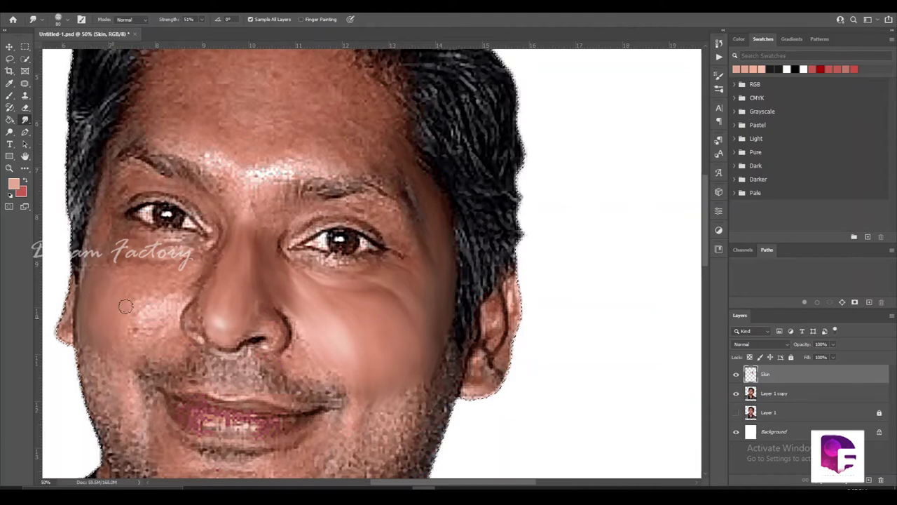
scroll(150, 317, "up", 2)
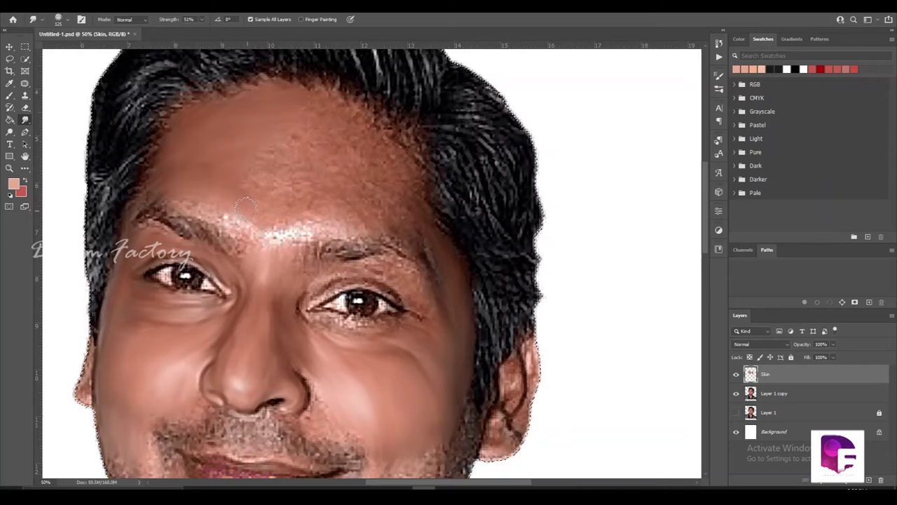
left_click_drag(273, 193, 325, 122)
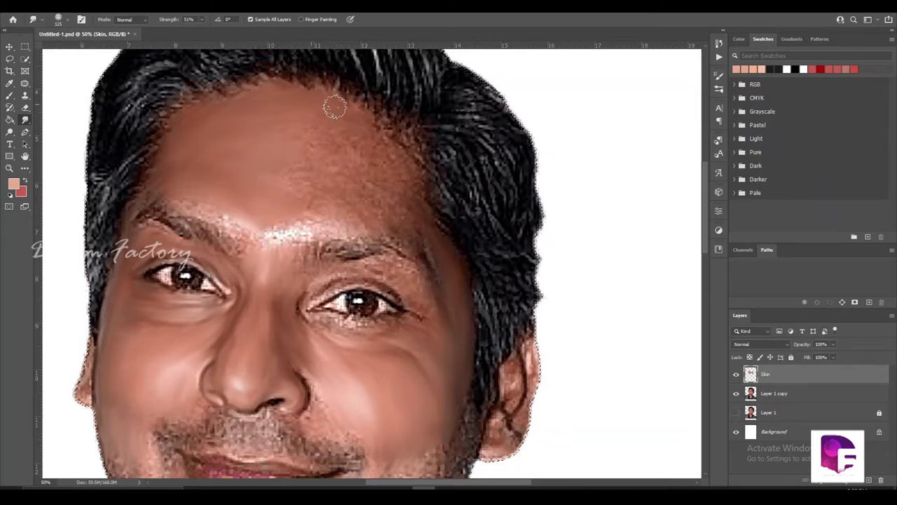
key("r")
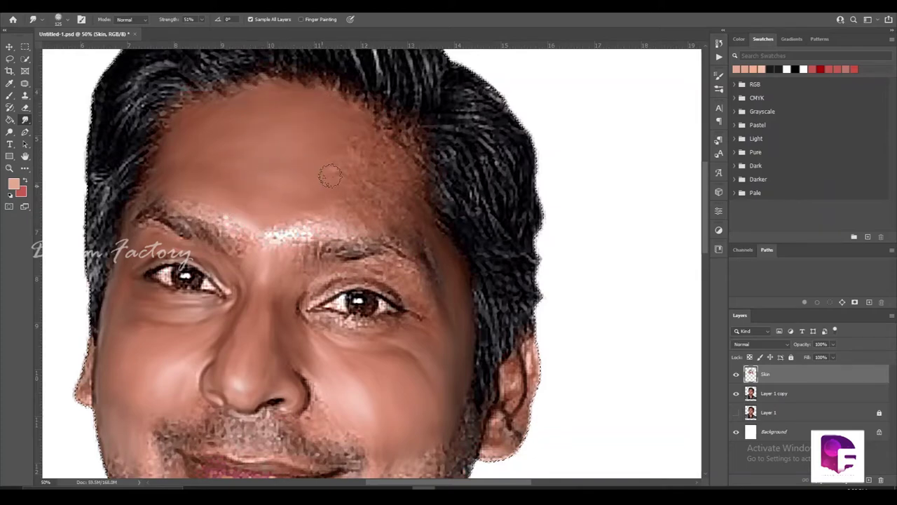
left_click_drag(323, 186, 266, 263)
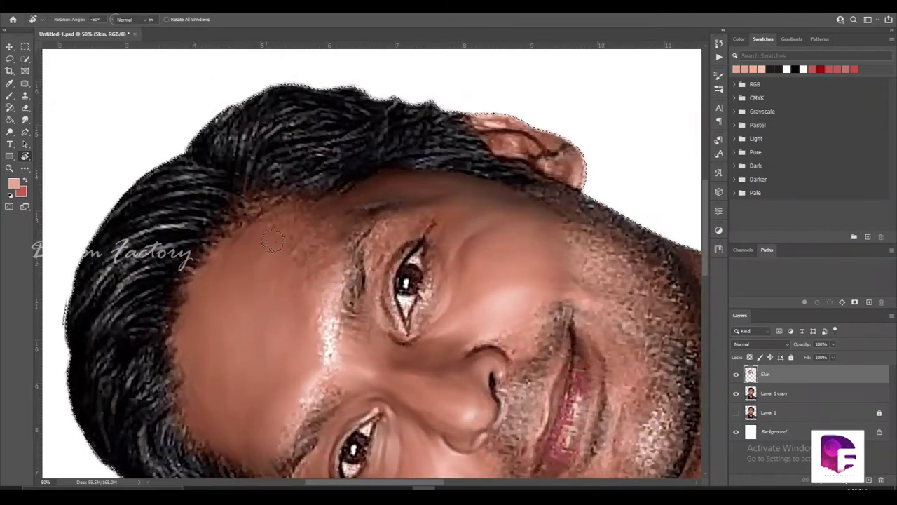
Smudge the highlight below the brow and the skin above the upper eyelid smooth.
key("r")
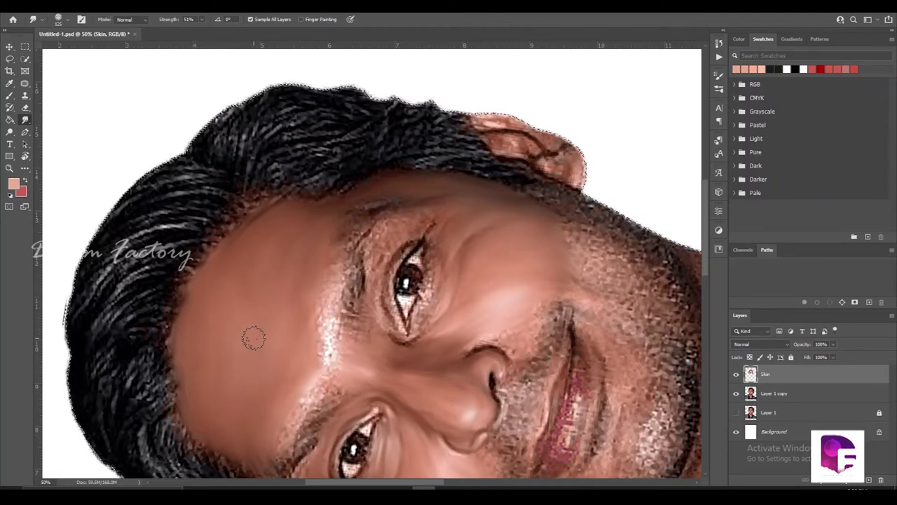
mouse_move(332, 341)
left_mouse_down()
mouse_move(315, 351)
mouse_move(326, 330)
left_mouse_up()
left_click_drag(285, 377, 343, 300)
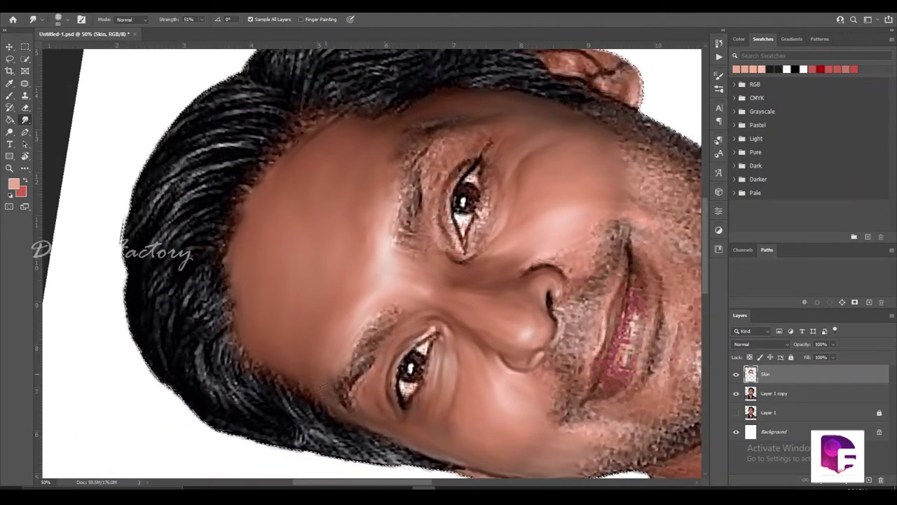
key("ctrl+plus")
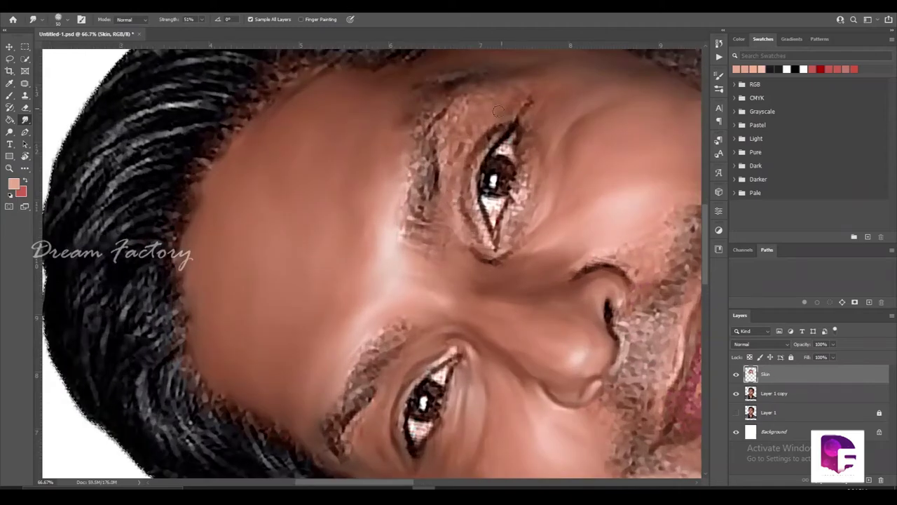
left_click_drag(453, 127, 469, 132)
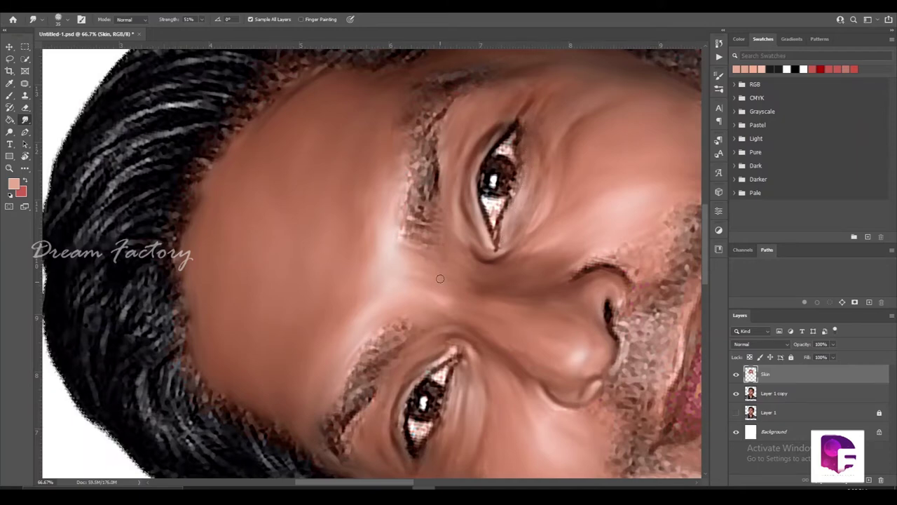
scroll(452, 286, "down", 3)
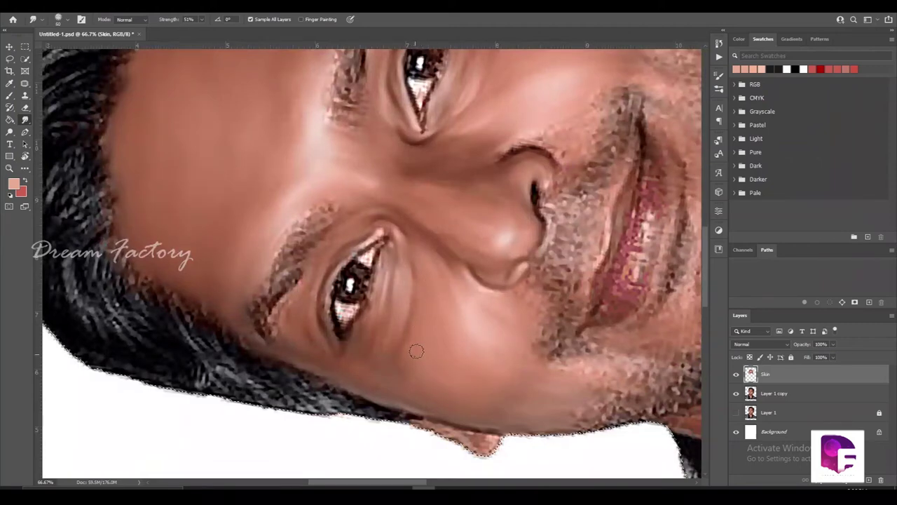
scroll(396, 370, "right", 5)
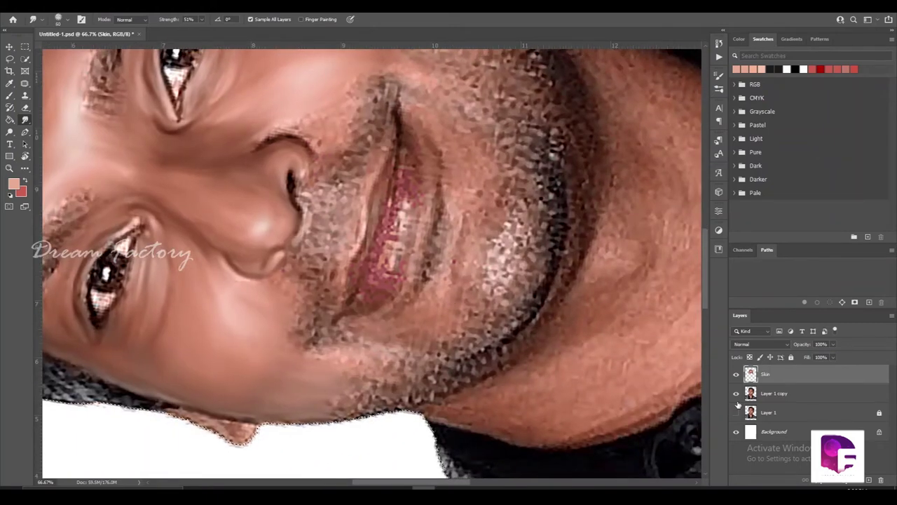
Smooth the beard texture below the lip, along the jawline and on the lower cheek.
scroll(501, 361, "right", 3)
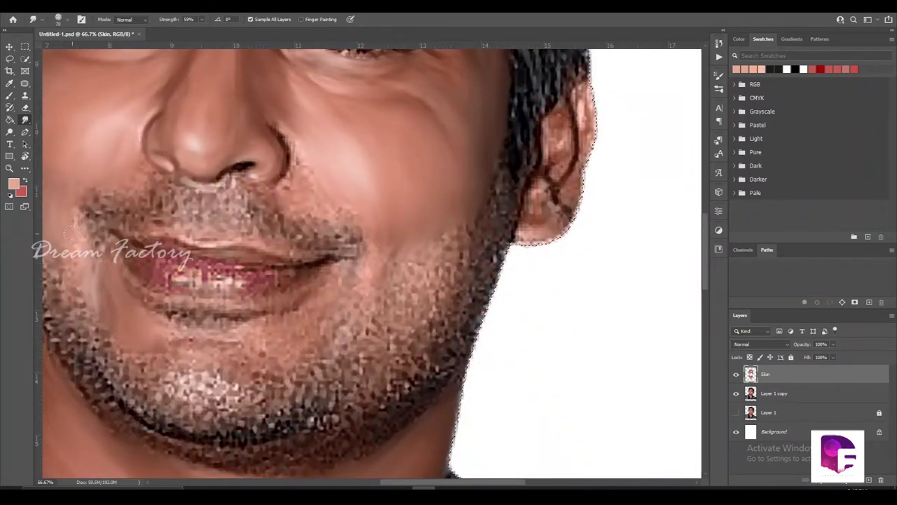
mouse_move(49, 261)
left_mouse_down()
mouse_move(311, 307)
mouse_move(241, 356)
left_mouse_up()
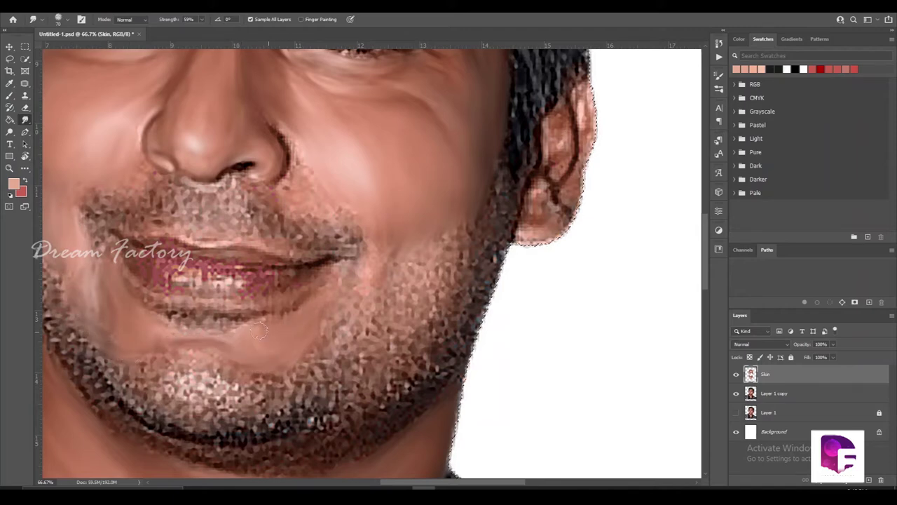
left_click_drag(376, 289, 350, 280)
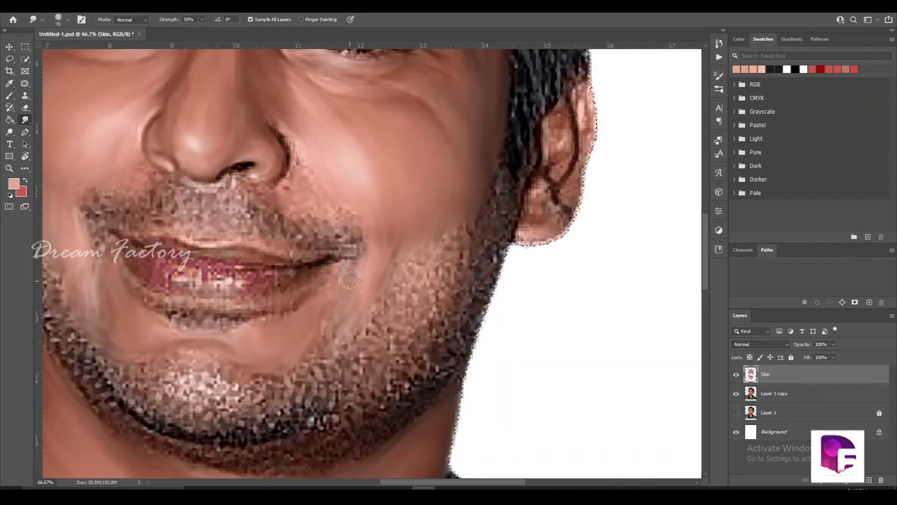
left_click_drag(468, 247, 464, 301)
mouse_move(467, 214)
left_mouse_down()
mouse_move(397, 280)
mouse_move(465, 248)
left_mouse_up()
left_click_drag(438, 288, 388, 303)
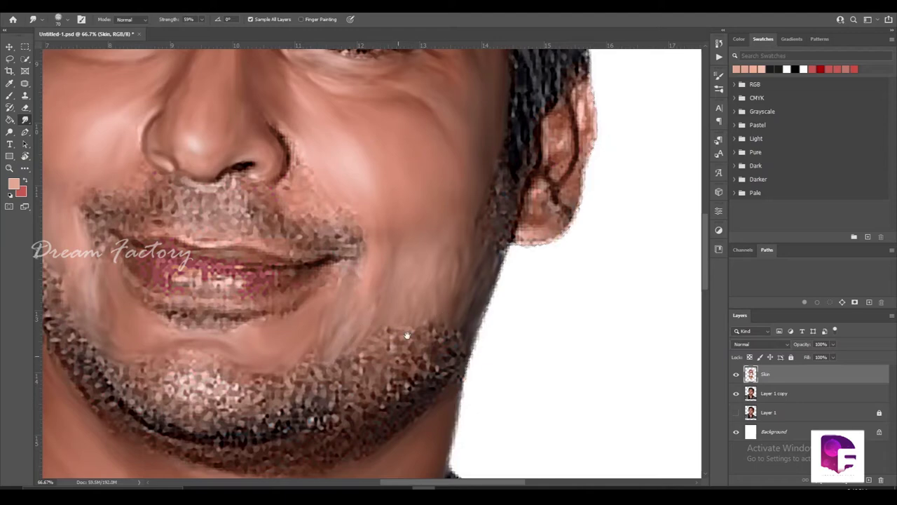
Smooth the chin beard band and the beard patch under the chin.
scroll(456, 277, "down", 2)
scroll(455, 277, "left", 1)
left_click_drag(413, 319, 386, 337)
scroll(399, 316, "left", 4)
mouse_move(508, 330)
left_mouse_down()
mouse_move(484, 327)
mouse_move(474, 358)
mouse_move(513, 372)
left_mouse_up()
mouse_move(259, 316)
left_mouse_down()
mouse_move(283, 344)
mouse_move(370, 371)
left_mouse_up()
mouse_move(316, 365)
left_mouse_down()
mouse_move(432, 376)
mouse_move(444, 391)
mouse_move(440, 366)
mouse_move(492, 339)
mouse_move(439, 355)
mouse_move(393, 353)
left_mouse_up()
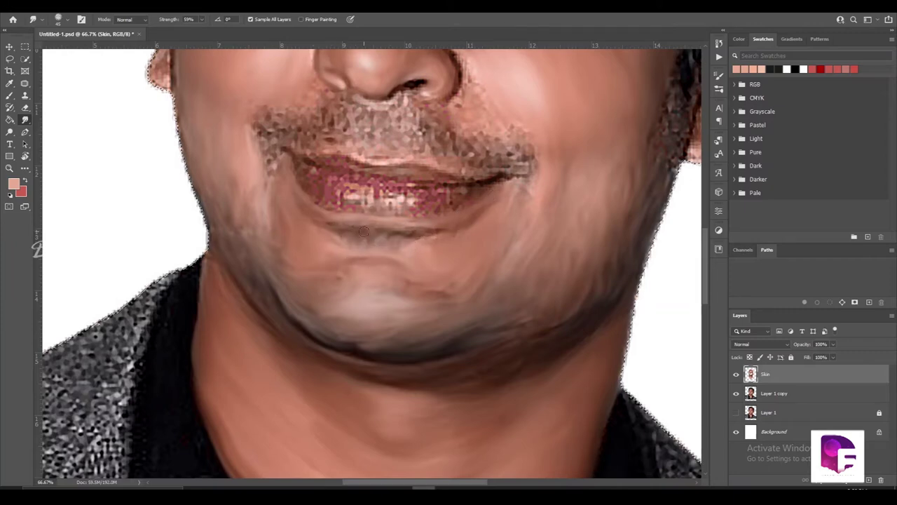
scroll(351, 309, "down", 3)
scroll(449, 239, "up", 2)
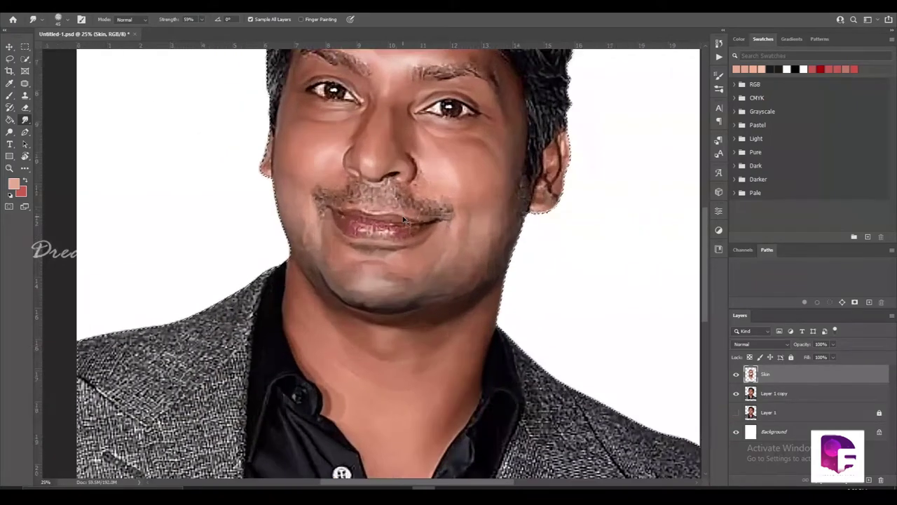
left_click_drag(449, 239, 385, 441)
Toggle the Skin layer off and on to compare the smoothed skin with the original.
key("ctrl+plus")
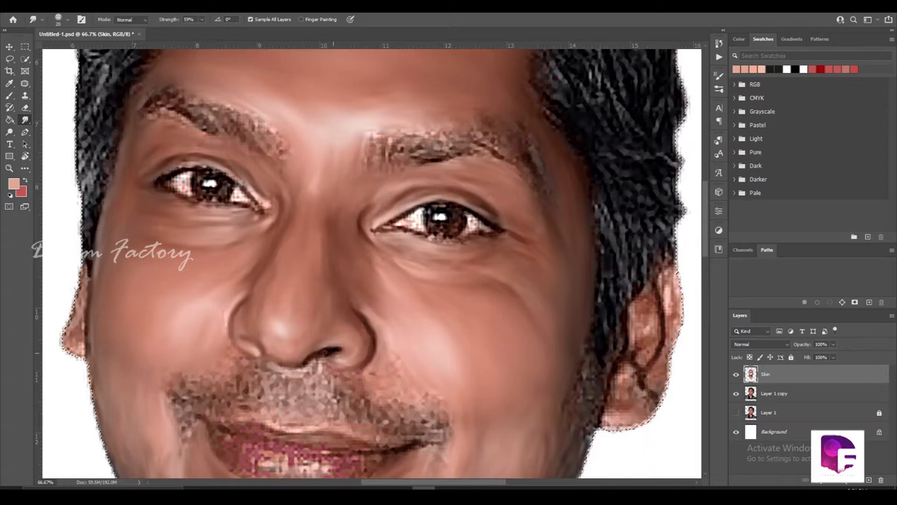
scroll(650, 328, "down", 3)
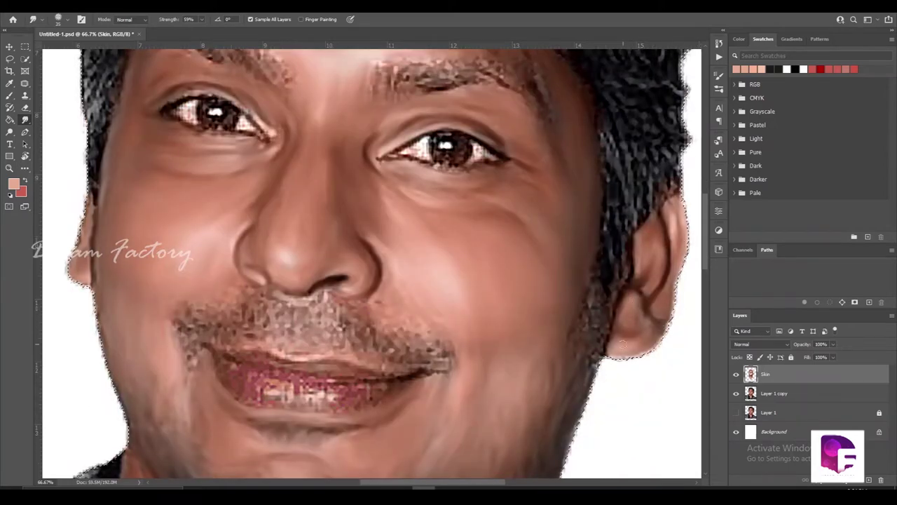
scroll(535, 302, "down", 4)
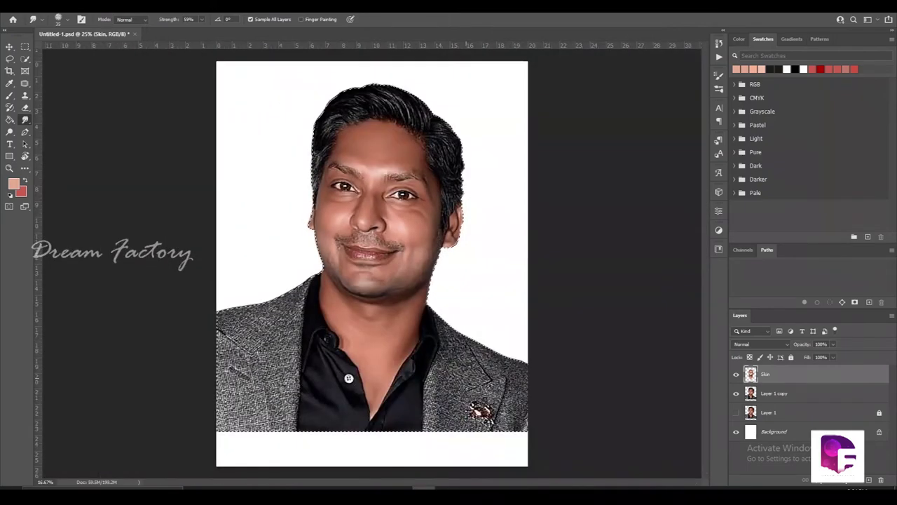
left_click(737, 376)
left_click(737, 376)
Hide the white Background so the painted portrait sits on transparency.
left_click(736, 394)
left_click(737, 394)
left_click(736, 431)
scroll(408, 199, "up", 3)
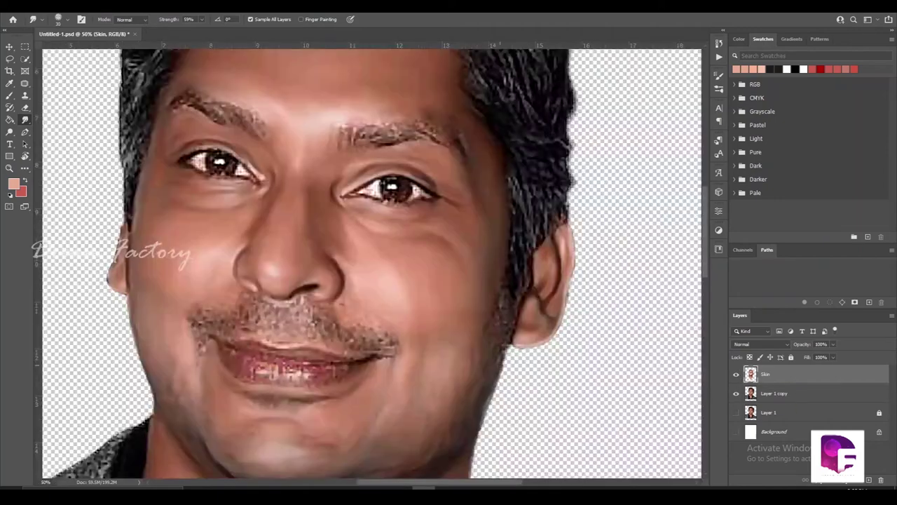
scroll(299, 221, "up", 5)
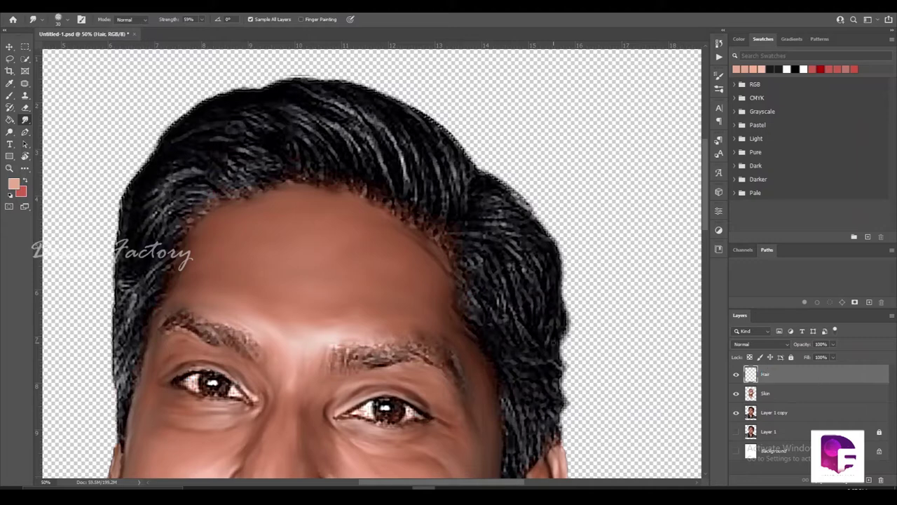
left_click(62, 18)
Choose a hair-stroke brush preset from the hair brushes folder for the Smudge tool.
scroll(84, 196, "down", 5)
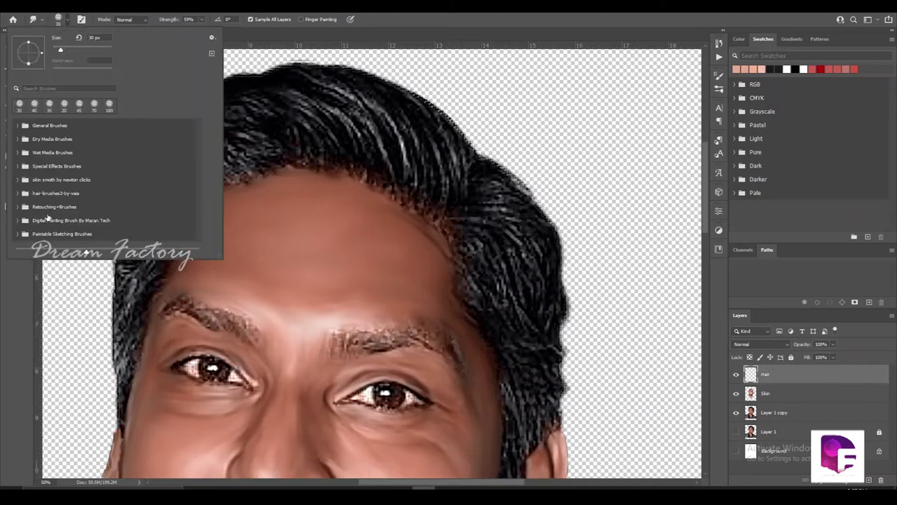
scroll(84, 196, "down", 2)
scroll(84, 196, "down", 2)
scroll(82, 194, "down", 3)
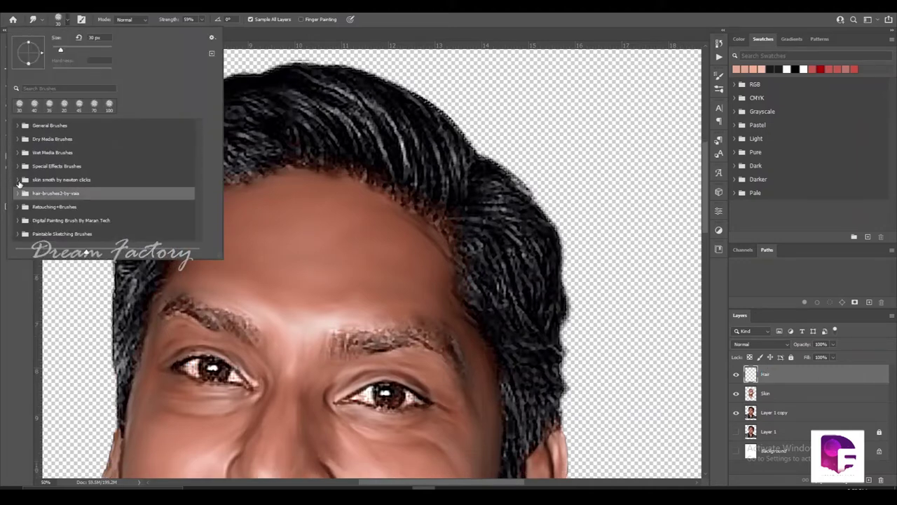
scroll(80, 189, "down", 3)
scroll(77, 182, "down", 2)
scroll(71, 176, "down", 2)
left_click(72, 174)
scroll(71, 175, "up", 5)
scroll(49, 182, "up", 5)
scroll(24, 190, "up", 8)
left_click(23, 190)
key("comma")
key("comma")
key("comma")
key("period")
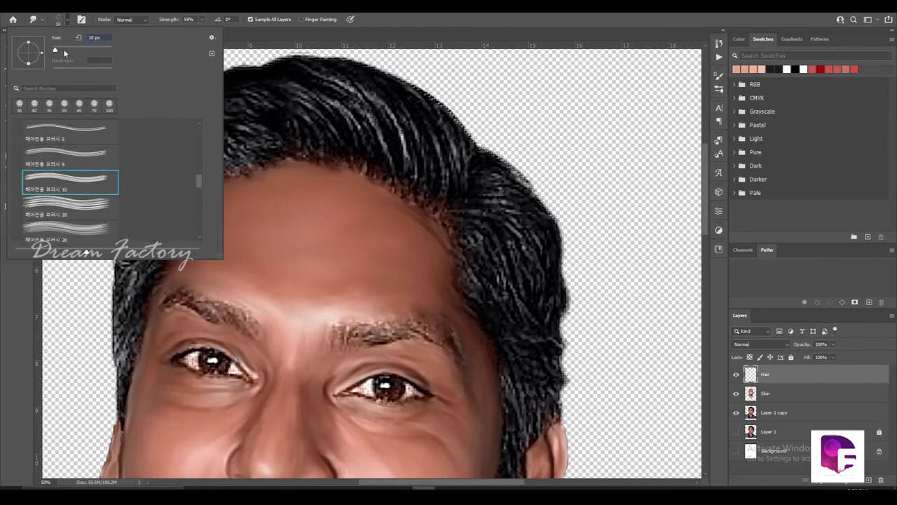
key("Return")
Tilt the canvas to follow the hair direction and fine-tune the hair brush preset.
key("r")
mouse_move(277, 183)
left_mouse_down()
mouse_move(323, 260)
mouse_move(330, 254)
left_mouse_up()
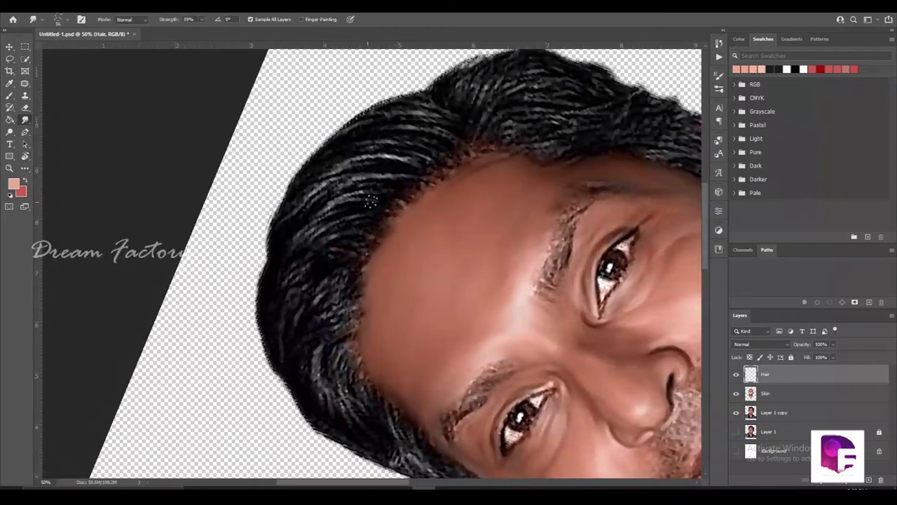
left_click(67, 20)
key("comma")
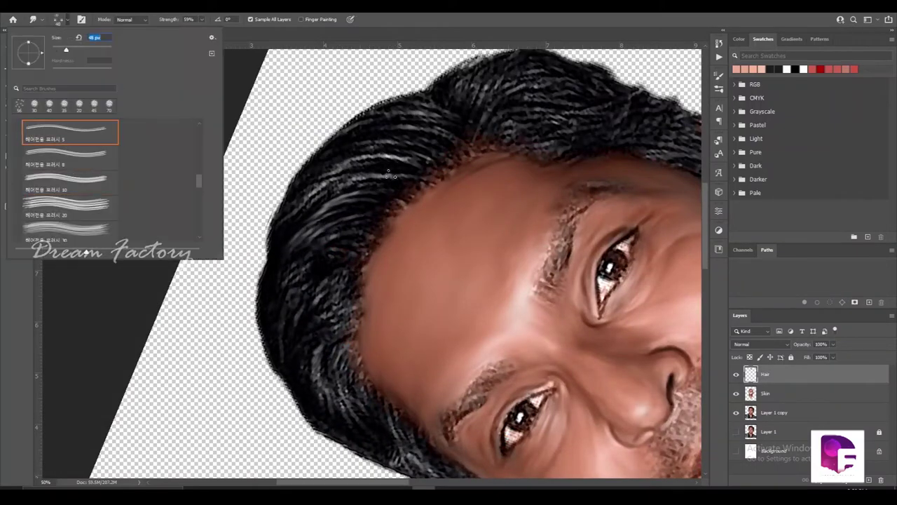
key("Return")
left_click(67, 20)
key("comma")
key("Return")
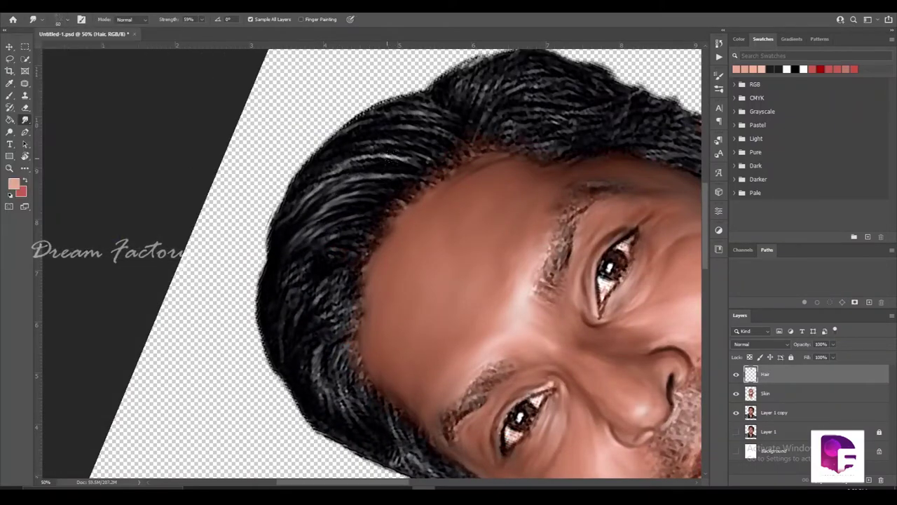
right_click(198, 100)
key("Return")
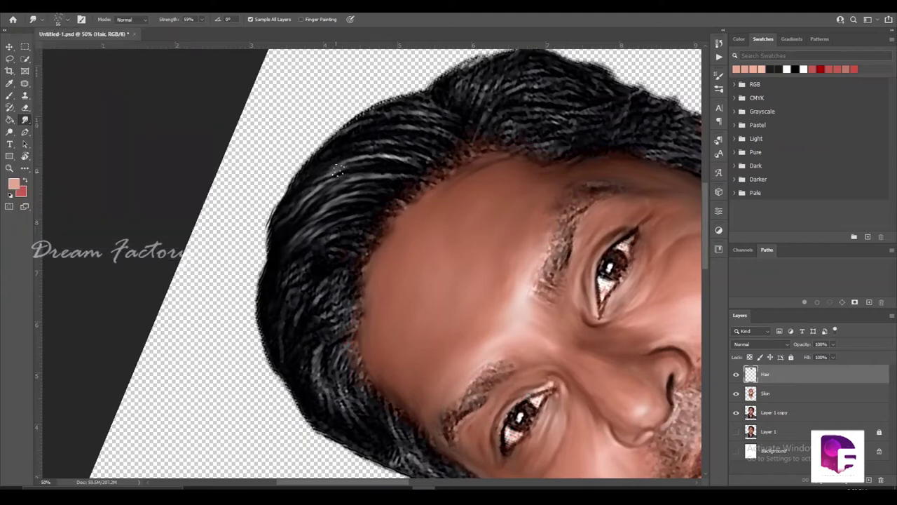
Smudge the hairline and left-side hair strands, raising strength to 78%.
left_click_drag(411, 163, 289, 192)
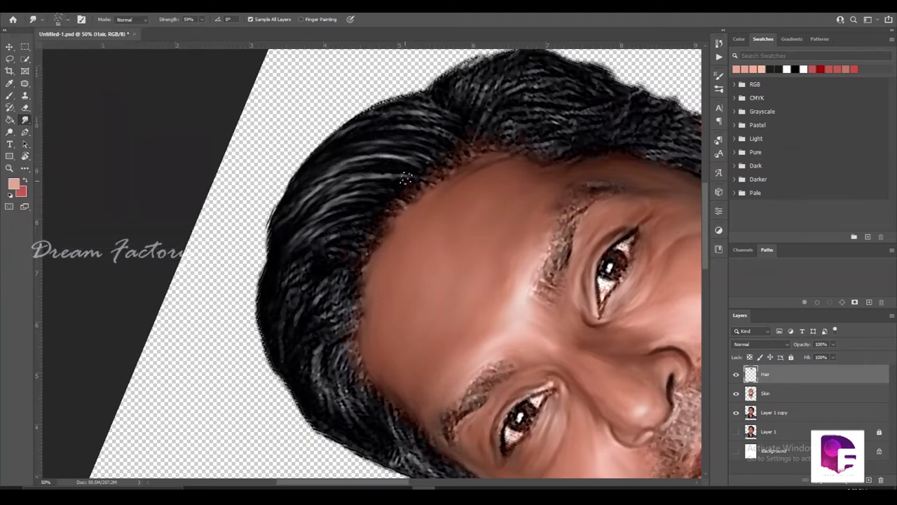
mouse_move(283, 223)
left_mouse_down()
mouse_move(267, 244)
mouse_move(272, 367)
left_mouse_up()
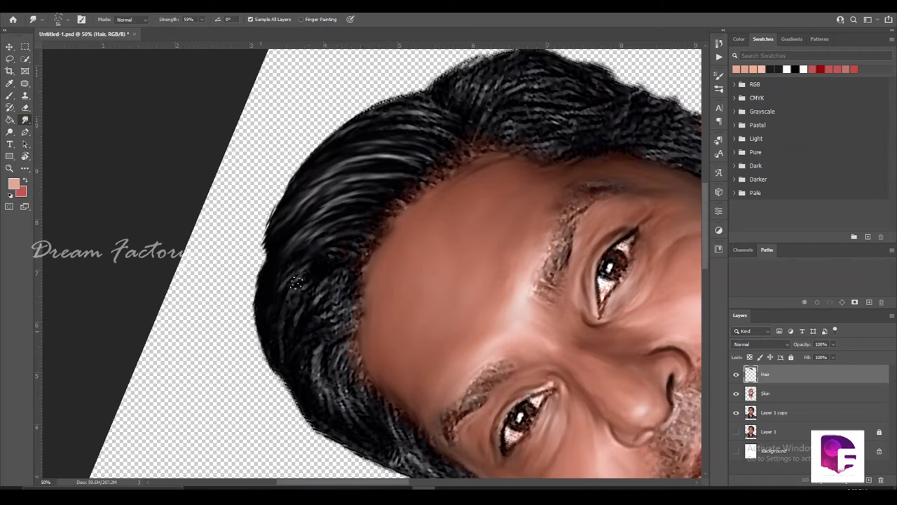
key("7")
key("8")
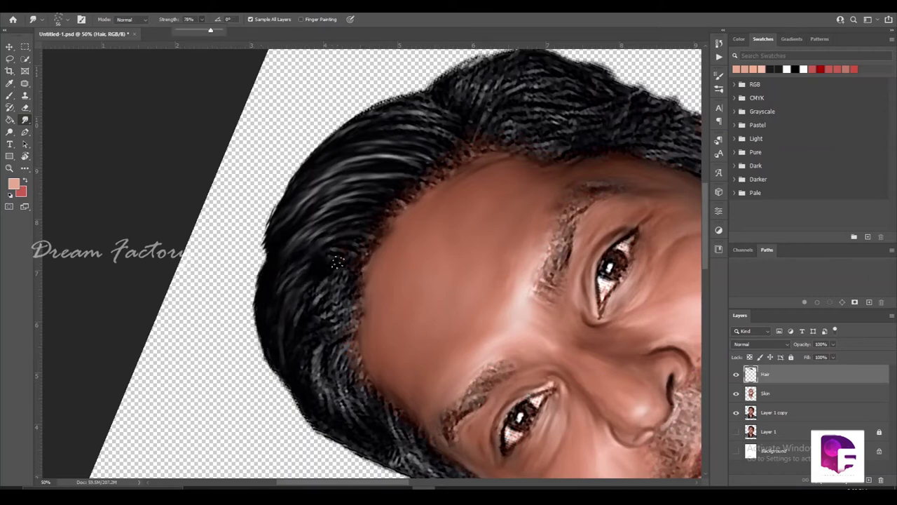
left_click_drag(315, 294, 335, 330)
left_click_drag(301, 378, 326, 351)
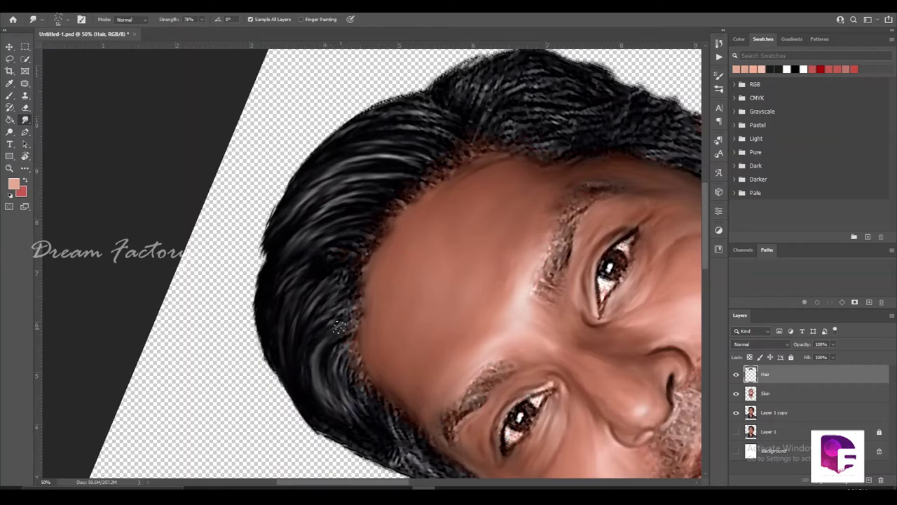
scroll(303, 337, "down", 5)
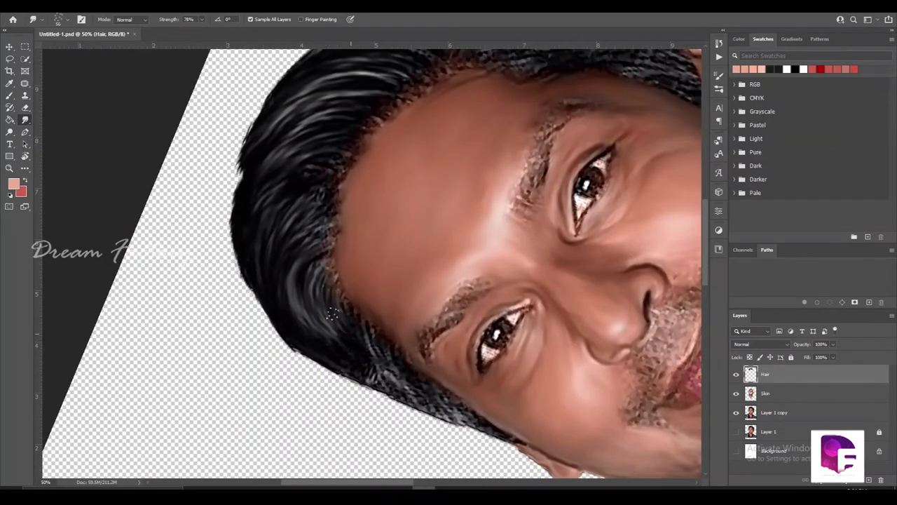
left_click_drag(342, 302, 379, 382)
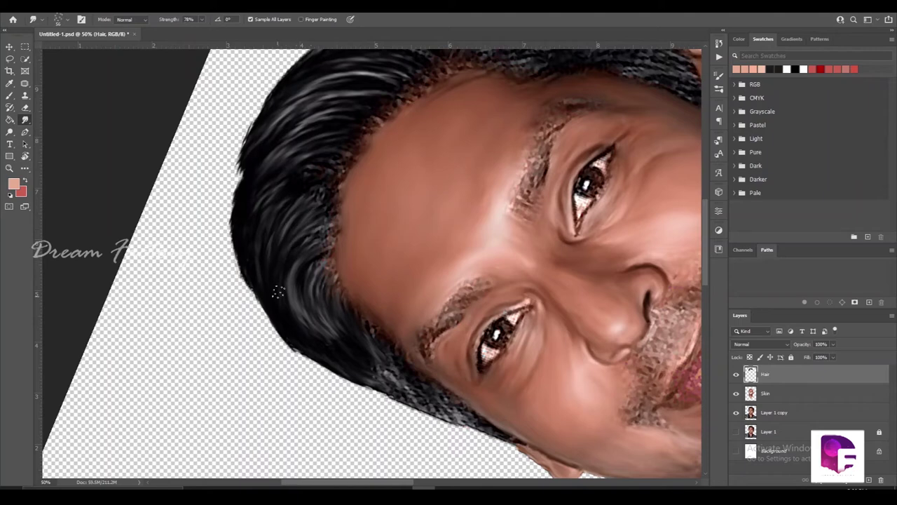
scroll(324, 151, "up", 9)
At 89% strength, smooth the upper-left and crown hair into a dark area.
key("8")
key("9")
left_click_drag(340, 168, 266, 211)
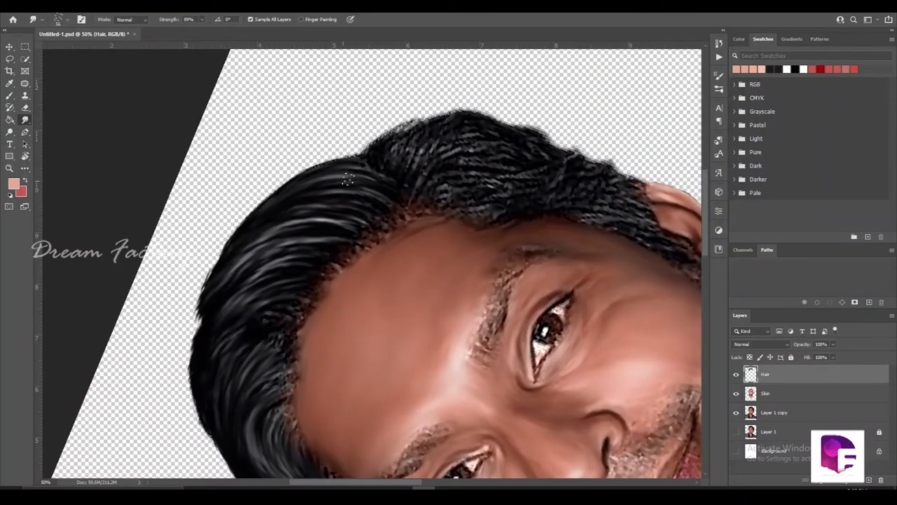
left_click_drag(393, 141, 445, 195)
left_click_drag(484, 127, 452, 165)
left_click_drag(466, 116, 400, 146)
mouse_move(467, 135)
left_mouse_down()
mouse_move(384, 154)
mouse_move(387, 168)
left_mouse_up()
mouse_move(483, 188)
left_mouse_down()
mouse_move(491, 209)
mouse_move(460, 201)
left_mouse_up()
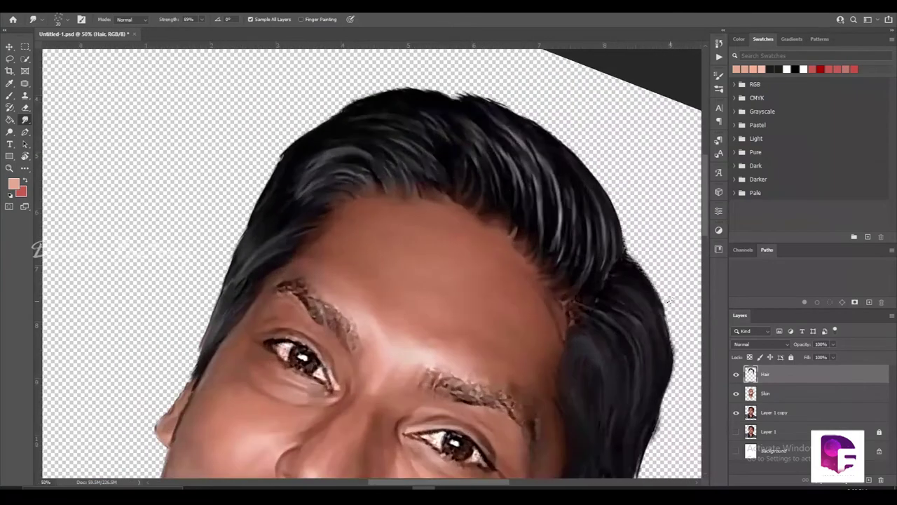
Smooth the hair's top edge toward the right and fill its notch.
left_click_drag(622, 250, 473, 186)
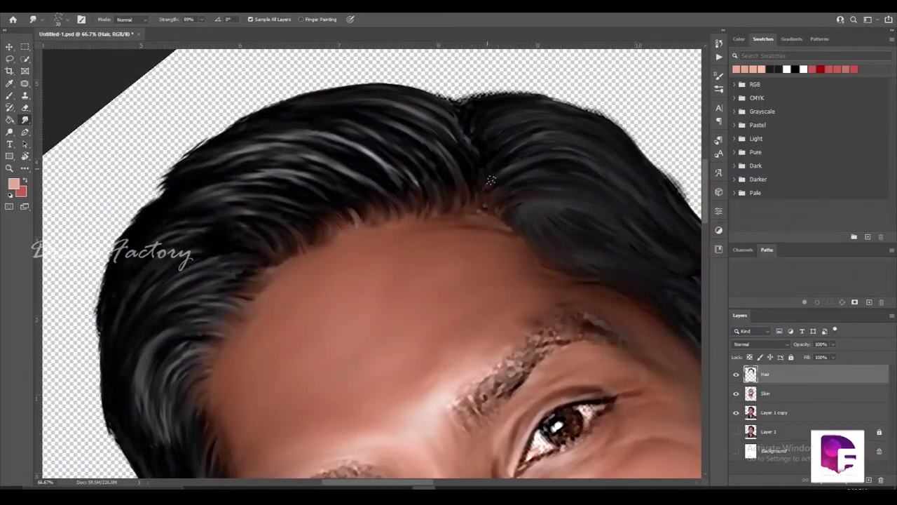
mouse_move(441, 128)
left_mouse_down()
mouse_move(518, 90)
mouse_move(609, 113)
left_mouse_up()
left_click_drag(450, 107, 415, 88)
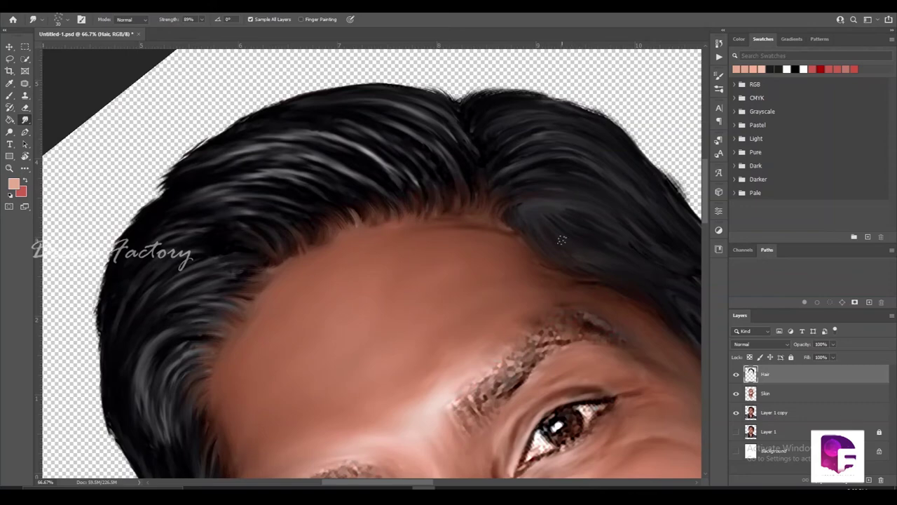
left_click_drag(519, 220, 321, 151)
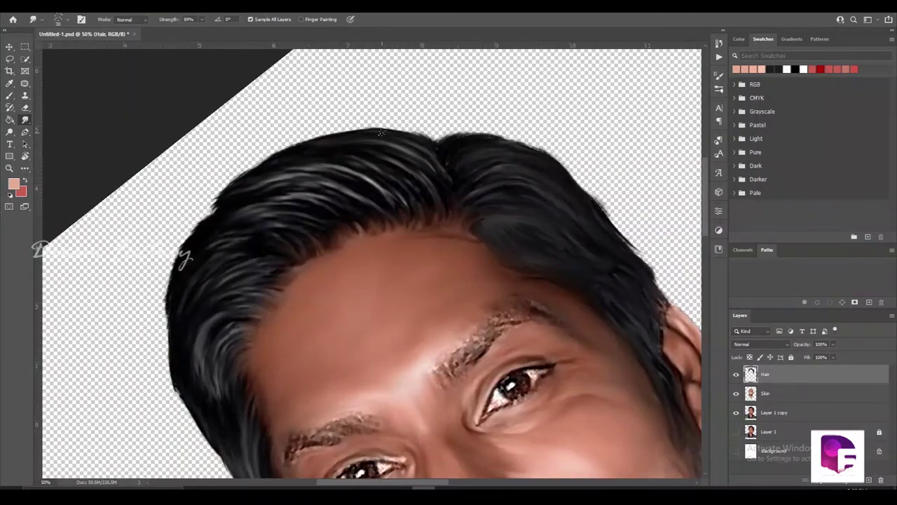
At 100% strength, smooth and darken the hair's top, left and right edges.
key("0")
mouse_move(301, 133)
left_mouse_down()
mouse_move(398, 132)
mouse_move(278, 160)
mouse_move(198, 242)
mouse_move(177, 295)
mouse_move(182, 361)
left_mouse_up()
mouse_move(165, 246)
left_mouse_down()
mouse_move(169, 368)
mouse_move(195, 421)
mouse_move(169, 282)
mouse_move(211, 356)
mouse_move(265, 415)
left_mouse_up()
left_click_drag(295, 452, 273, 424)
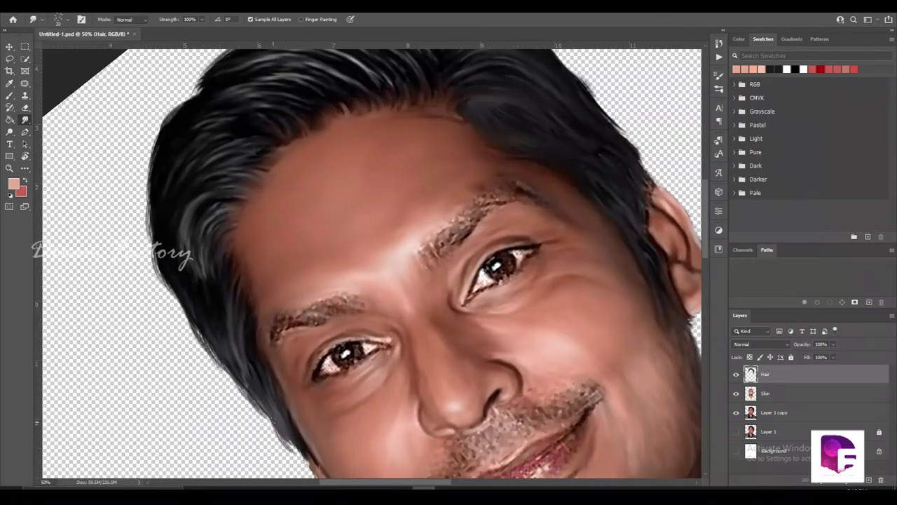
left_click_drag(510, 195, 440, 348)
left_click_drag(512, 235, 582, 329)
mouse_move(491, 214)
left_mouse_down()
mouse_move(414, 172)
mouse_move(507, 228)
mouse_move(565, 324)
left_mouse_up()
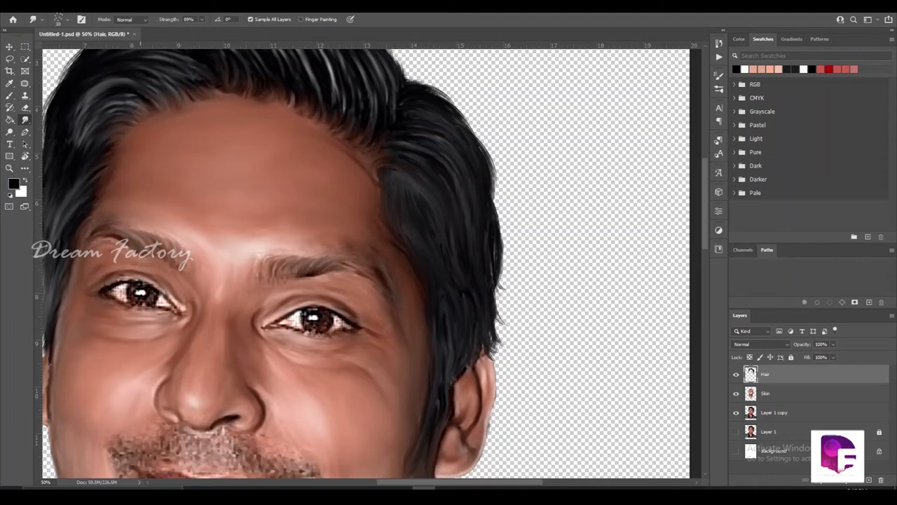
With the Brush tool, paint dark hair strokes across the first eyebrow from inner start to outer end.
key("b")
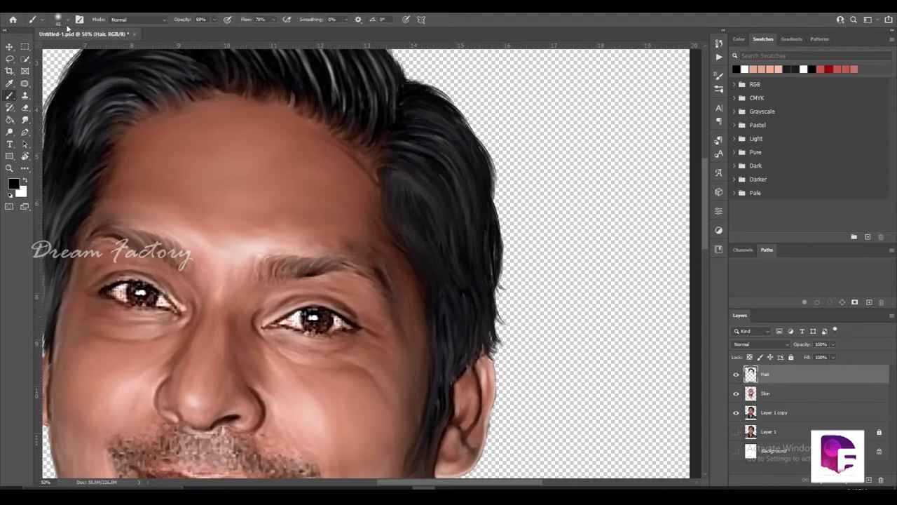
left_click(64, 19)
key("Return")
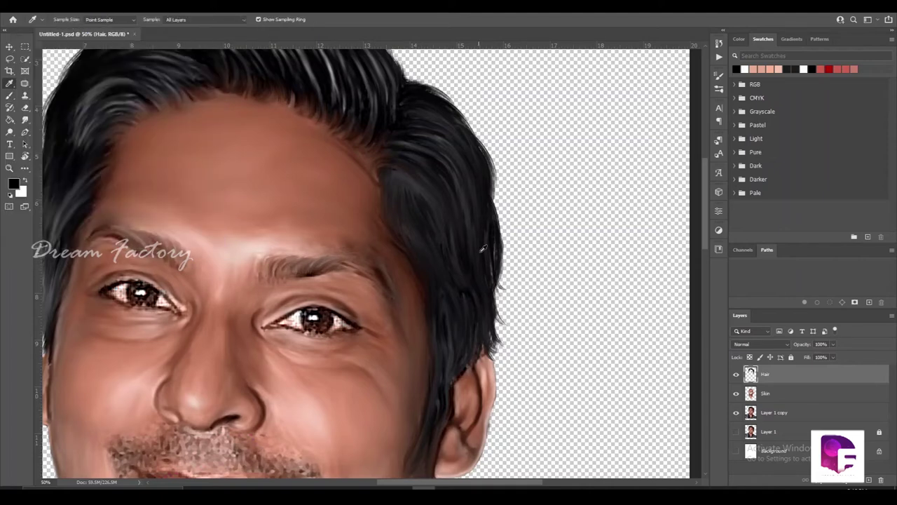
key("ctrl+plus")
key("ctrl+plus")
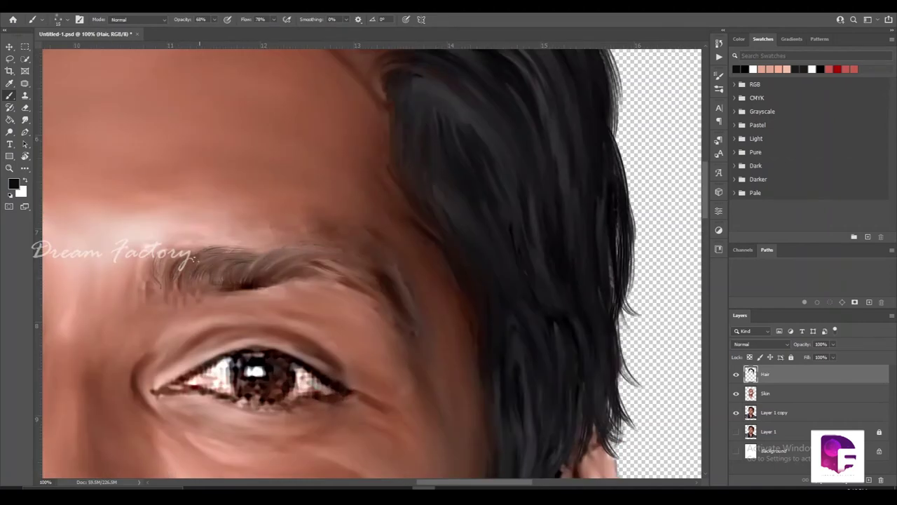
left_click_drag(277, 278, 301, 254)
left_click_drag(249, 270, 319, 256)
left_click_drag(242, 254, 288, 249)
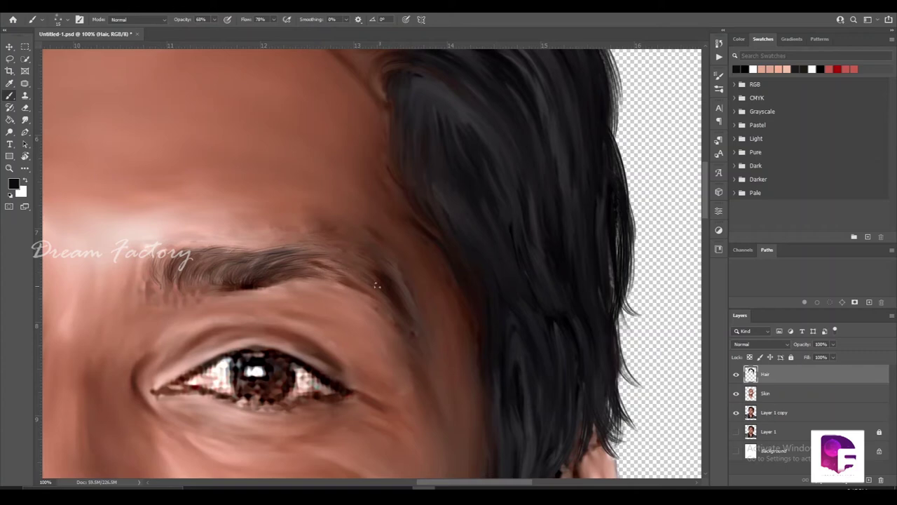
left_click_drag(275, 245, 213, 253)
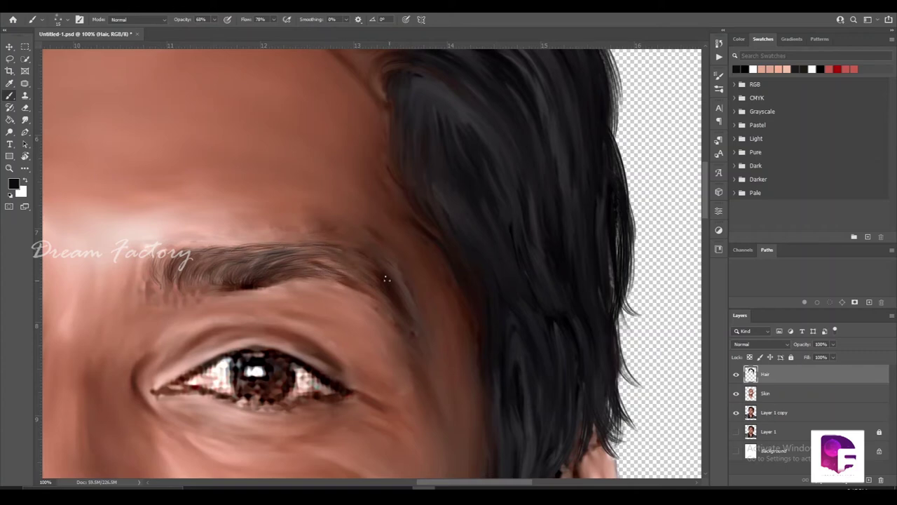
mouse_move(321, 264)
left_mouse_down()
mouse_move(364, 277)
mouse_move(303, 253)
left_mouse_up()
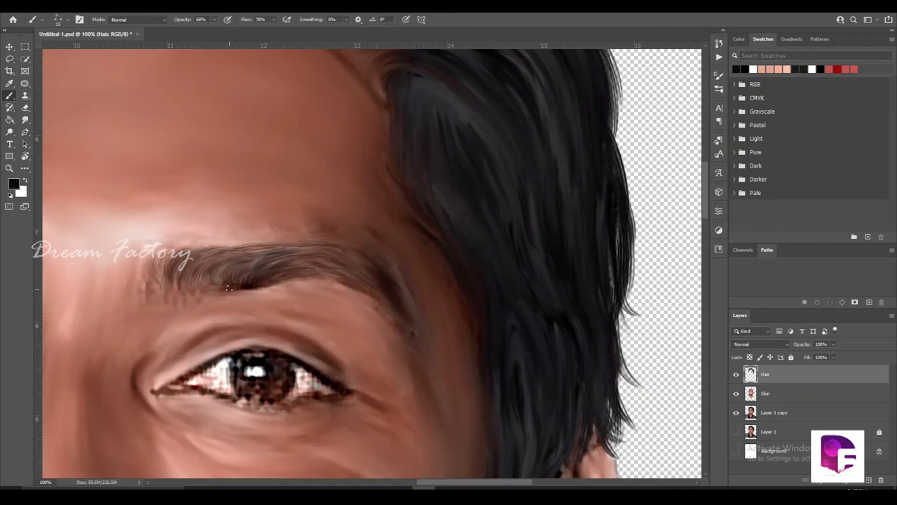
left_click_drag(158, 280, 170, 252)
mouse_move(164, 279)
left_mouse_down()
mouse_move(181, 248)
mouse_move(266, 280)
left_mouse_up()
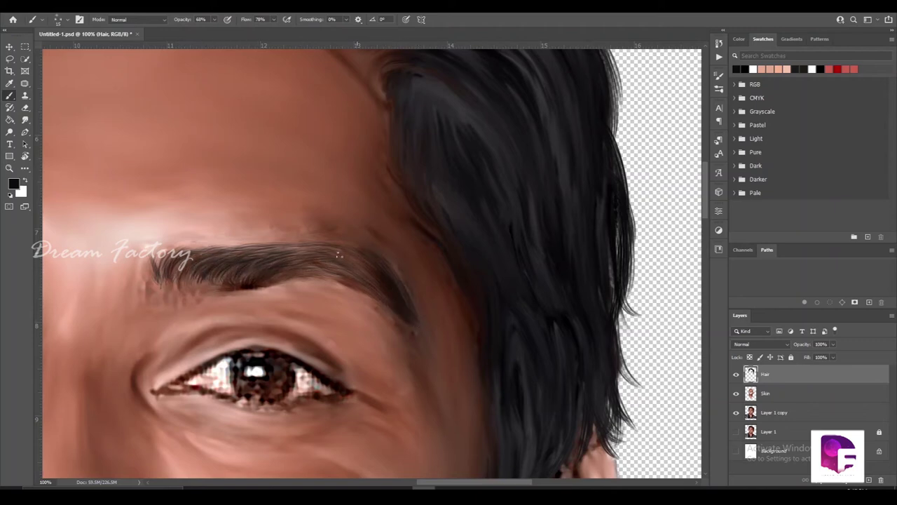
mouse_move(363, 279)
left_mouse_down()
mouse_move(309, 273)
mouse_move(335, 253)
left_mouse_up()
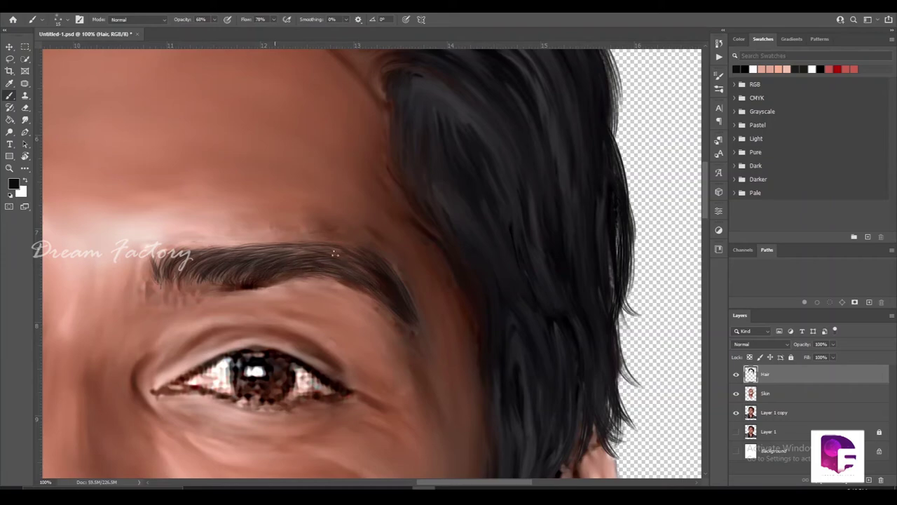
Rotate the view and paint darker hair strokes across the other eyebrow.
scroll(355, 266, "down", 5)
scroll(267, 326, "up", 3)
scroll(267, 326, "up", 2)
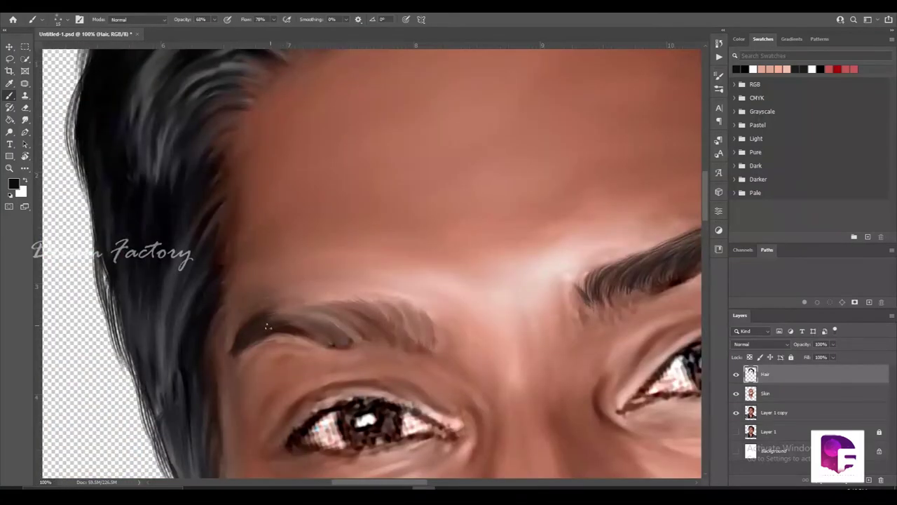
mouse_move(499, 183)
left_mouse_down()
mouse_move(441, 297)
mouse_move(470, 253)
left_mouse_up()
left_click_drag(419, 268, 468, 246)
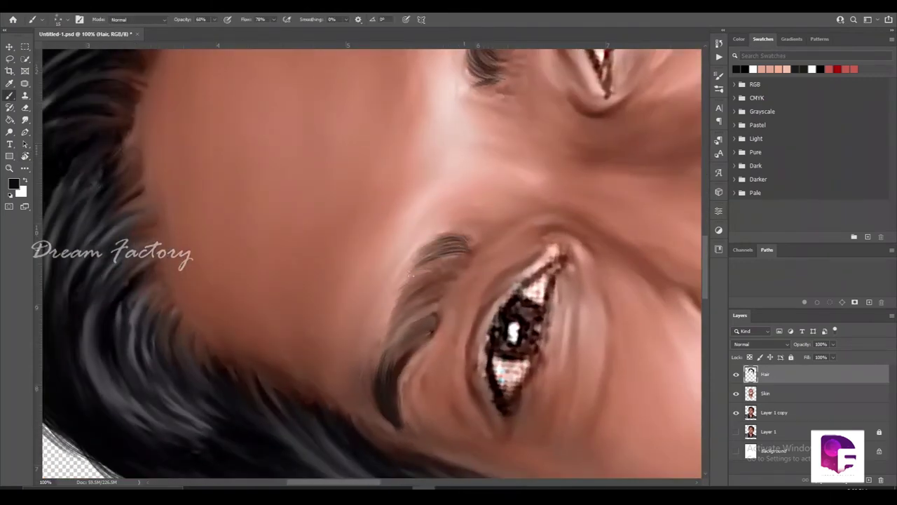
left_click_drag(406, 295, 454, 259)
left_click_drag(401, 326, 435, 303)
Thicken and fill the second eyebrow's lower, middle and upper hairs.
left_click_drag(398, 354, 429, 307)
left_click_drag(400, 382, 431, 308)
left_click_drag(378, 347, 443, 291)
mouse_move(379, 369)
left_mouse_down()
mouse_move(411, 294)
mouse_move(457, 255)
left_mouse_up()
left_click_drag(387, 324, 432, 254)
left_click_drag(375, 372, 401, 337)
left_click_drag(412, 302, 463, 260)
left_click_drag(399, 286, 452, 246)
left_click_drag(377, 338, 409, 289)
left_click_drag(371, 356, 396, 304)
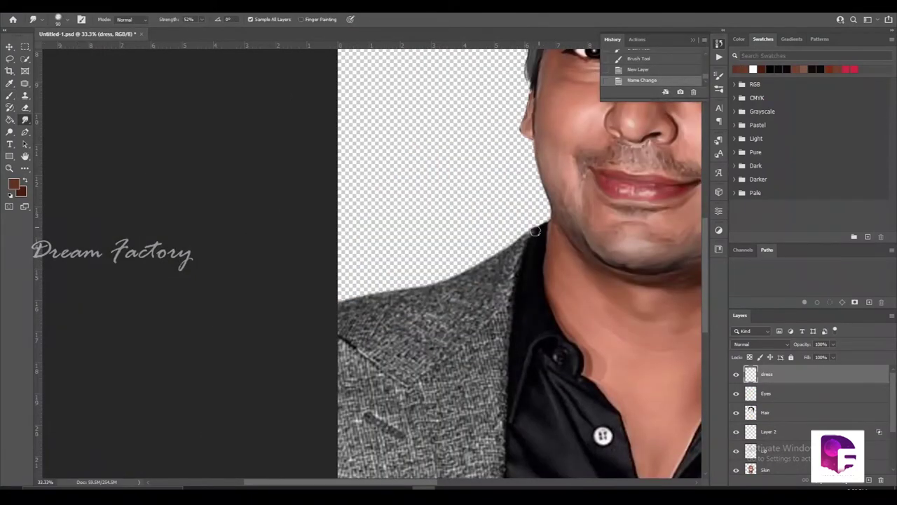
Smudge the jacket's collar, shoulder outline, texture and edges smooth, blending around the brooch.
mouse_move(535, 231)
left_mouse_down()
mouse_move(511, 272)
mouse_move(502, 321)
left_mouse_up()
mouse_move(492, 268)
left_mouse_down()
mouse_move(344, 307)
mouse_move(409, 316)
mouse_move(434, 301)
mouse_move(486, 312)
mouse_move(378, 364)
mouse_move(421, 344)
mouse_move(436, 348)
left_mouse_up()
left_click_drag(379, 361, 343, 470)
mouse_move(351, 372)
left_mouse_down()
mouse_move(414, 442)
mouse_move(358, 283)
left_mouse_up()
left_click_drag(435, 168, 434, 410)
left_click_drag(434, 351, 138, 414)
scroll(519, 393, "up", 2)
mouse_move(407, 280)
left_mouse_down()
mouse_move(449, 382)
mouse_move(515, 330)
mouse_move(442, 382)
mouse_move(403, 337)
mouse_move(460, 335)
mouse_move(500, 391)
left_mouse_up()
Smooth the portrait's jagged bottom edge and paint dark grey shadows behind the figure.
scroll(64, 326, "up", 5)
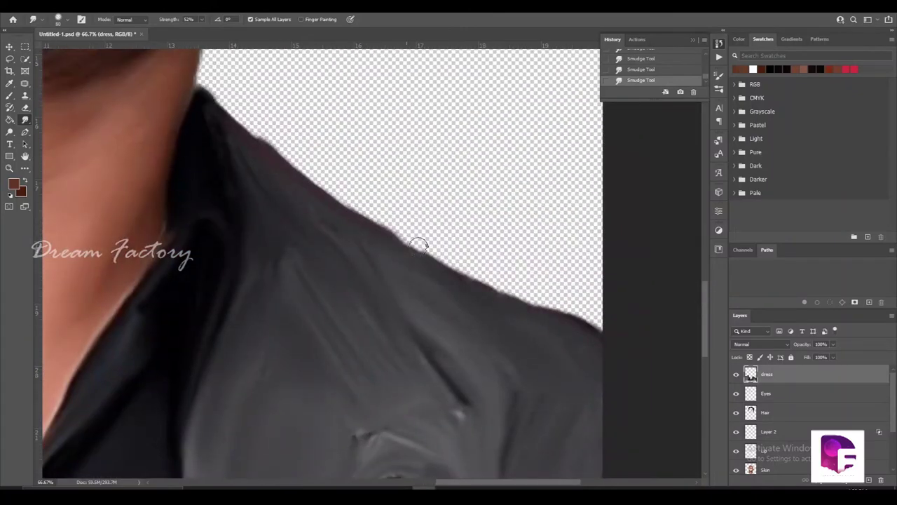
scroll(295, 378, "down", 2)
scroll(232, 330, "down", 2)
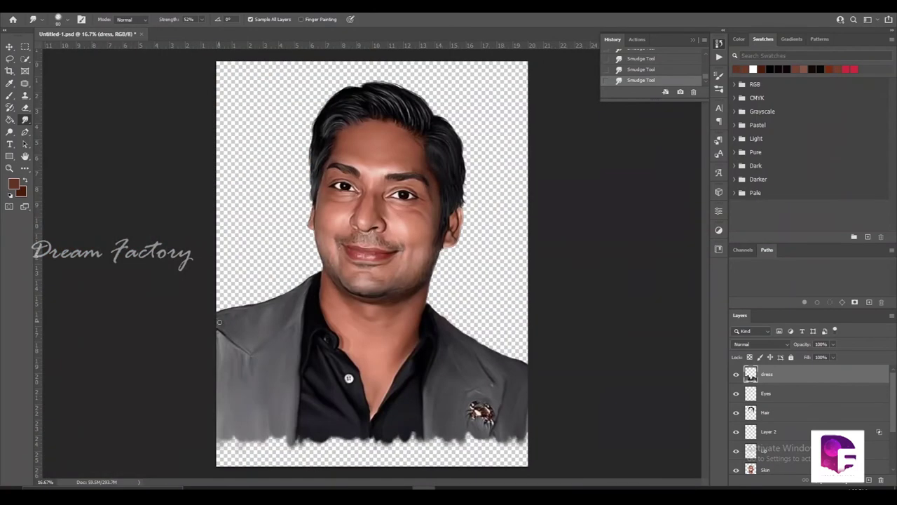
left_click_drag(217, 447, 533, 449)
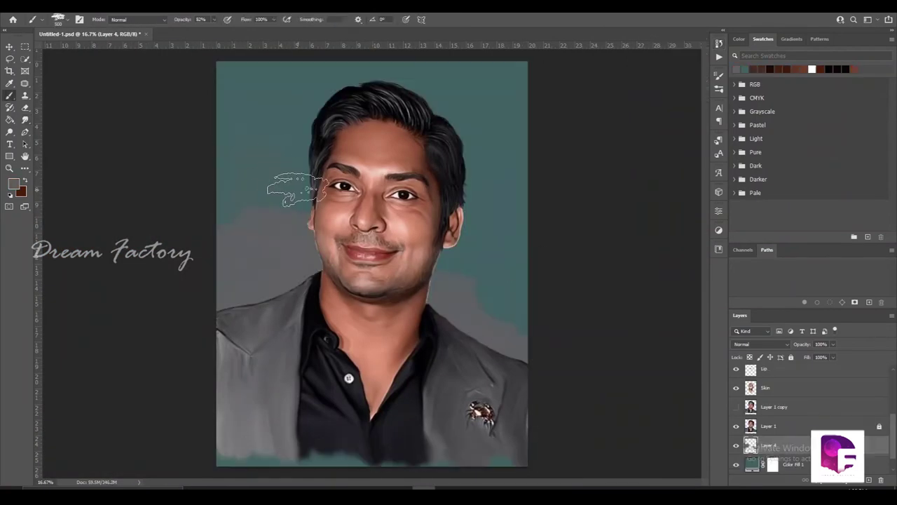
mouse_move(483, 252)
left_mouse_down()
mouse_move(512, 270)
mouse_move(220, 290)
mouse_move(451, 280)
left_mouse_up()
left_click(238, 232, "alt")
Paint light grey and near-white cloud strokes around the head and background.
mouse_move(250, 200)
left_mouse_down()
mouse_move(431, 190)
mouse_move(309, 175)
mouse_move(477, 203)
mouse_move(350, 84)
mouse_move(301, 218)
left_mouse_up()
left_click(231, 238, "alt")
mouse_move(240, 70)
left_mouse_down()
mouse_move(350, 50)
mouse_move(430, 120)
mouse_move(434, 190)
left_mouse_up()
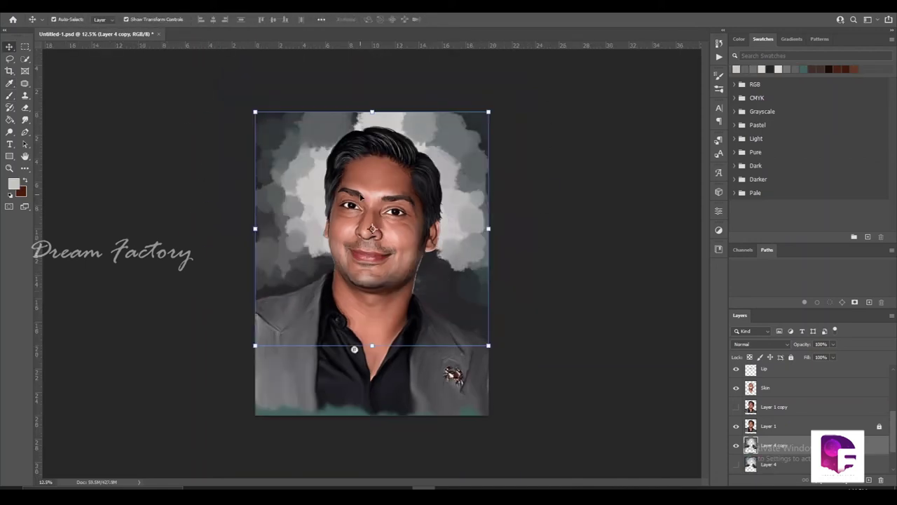
Smudge the grey clouds left of and around the head into a soft glow.
mouse_move(299, 147)
left_mouse_down()
mouse_move(268, 152)
mouse_move(277, 235)
mouse_move(306, 249)
mouse_move(284, 281)
mouse_move(308, 140)
mouse_move(344, 115)
left_mouse_up()
mouse_move(470, 127)
left_mouse_down()
mouse_move(473, 161)
mouse_move(445, 141)
mouse_move(489, 262)
mouse_move(441, 276)
mouse_move(454, 313)
mouse_move(465, 232)
mouse_move(445, 240)
left_mouse_up()
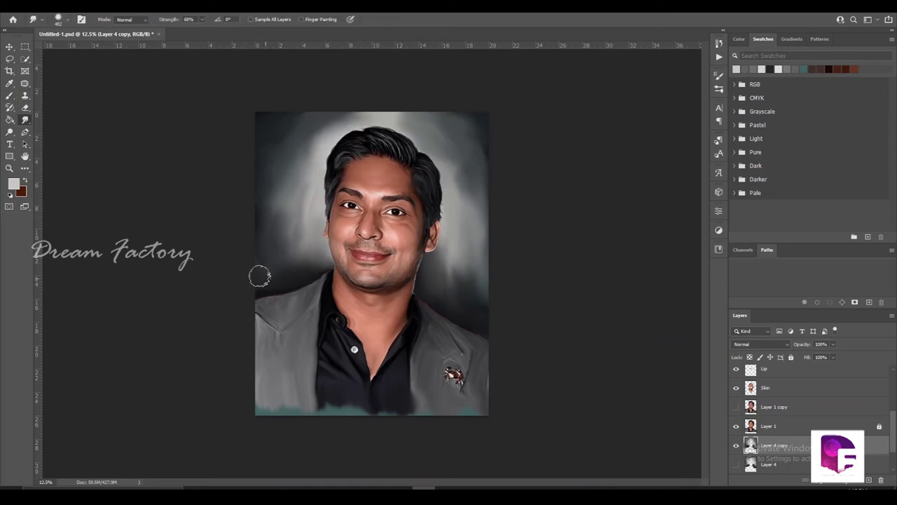
scroll(885, 428, "up", 5)
On a new layer, brush dark grey over the right shoulder and the teal bottom strip.
key("ctrl+shift+alt+n")
key("b")
left_click_drag(442, 315, 477, 345)
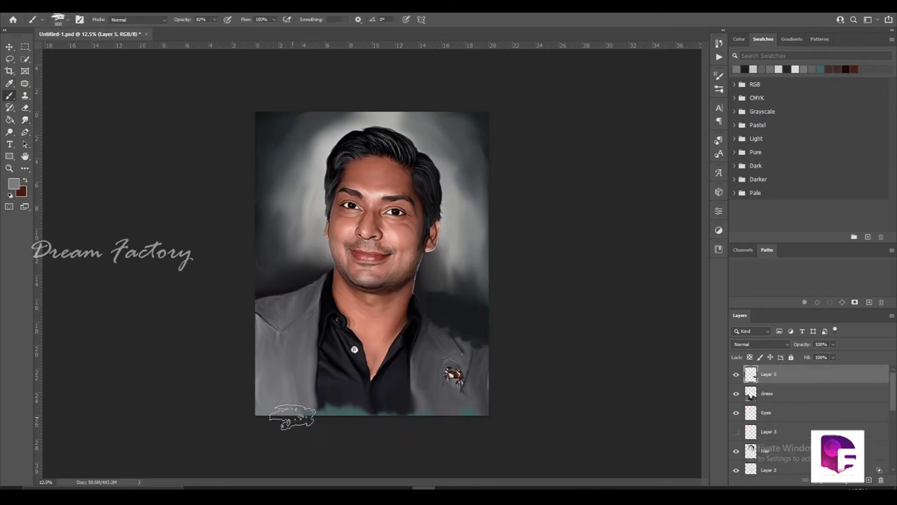
left_click_drag(265, 411, 424, 422)
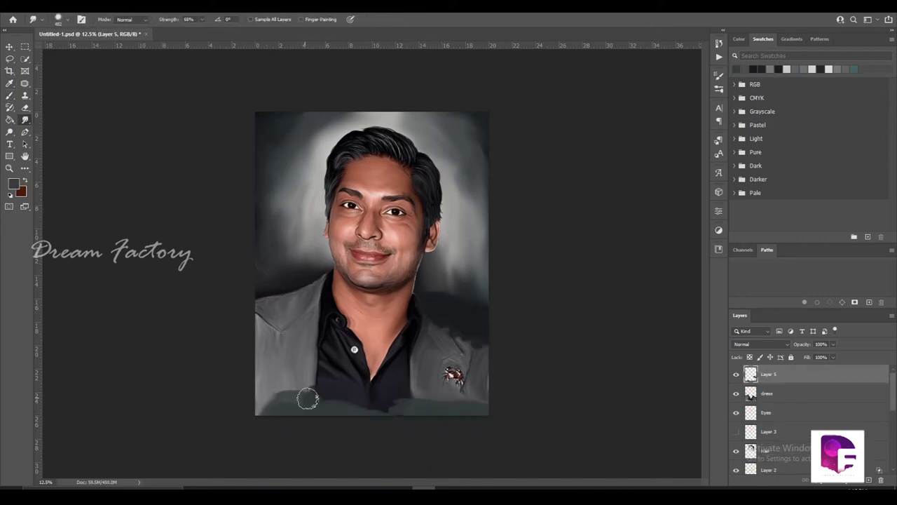
Smudge the dark band along the bottom, then reset Camera Raw Texture to 0.
key("i")
key("r")
mouse_move(282, 403)
left_mouse_down()
mouse_move(476, 411)
mouse_move(314, 407)
mouse_move(335, 409)
left_mouse_up()
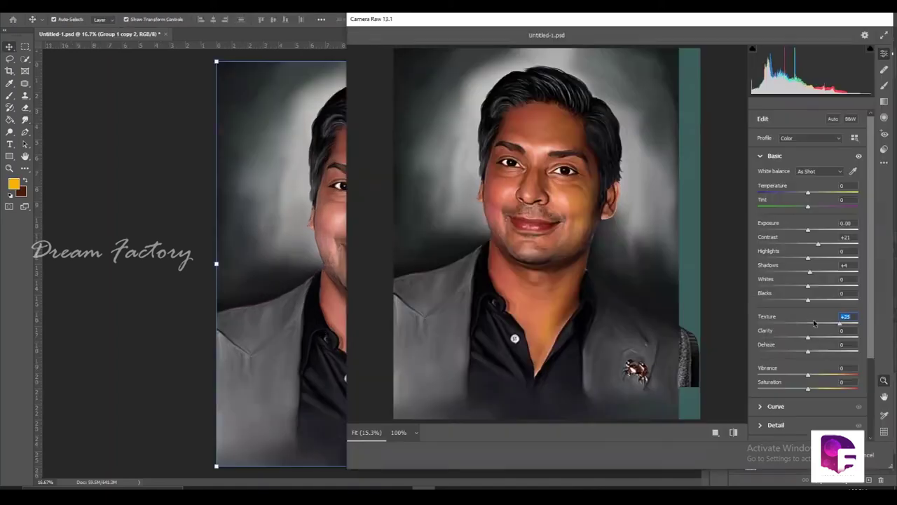
double_click(814, 322)
Raise Camera Raw Clarity, settling it at exactly +9.
left_click_drag(808, 337, 866, 339)
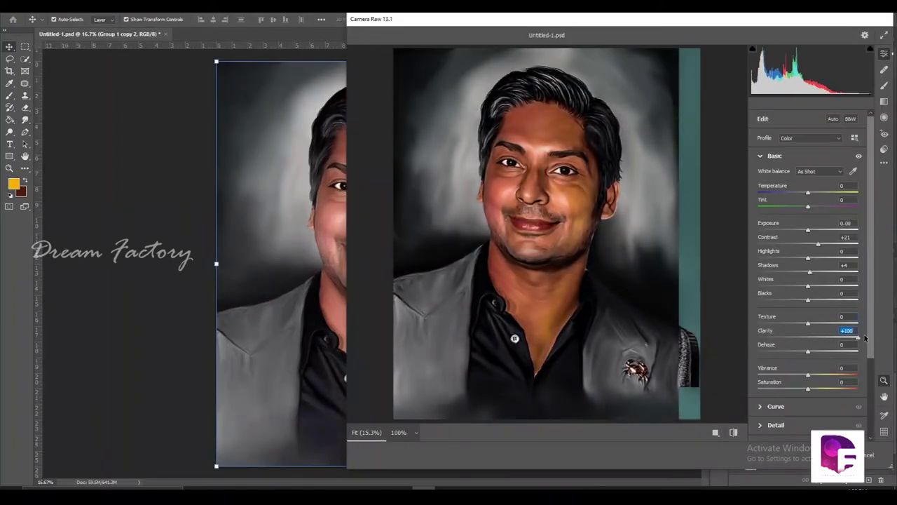
type("9")
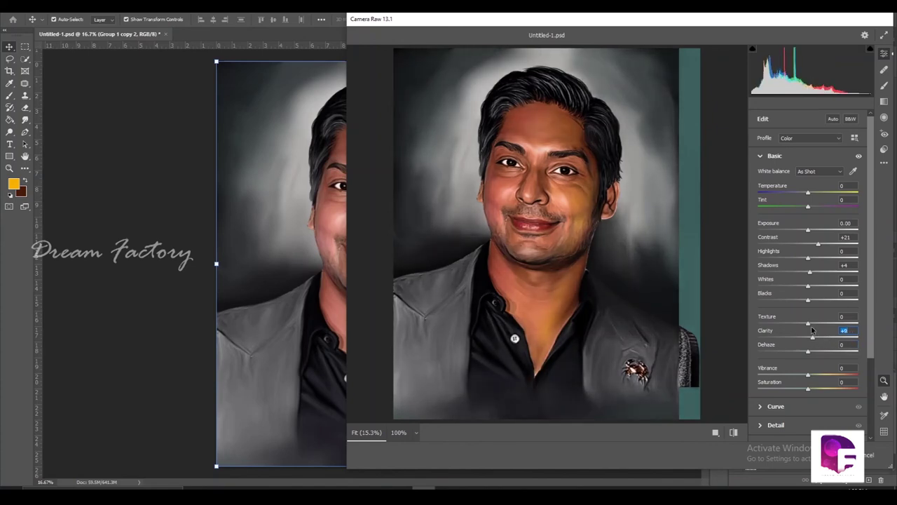
key("Tab")
key("Tab")
Apply the Camera Raw filter and set the brush to 31% opacity and 37% flow.
left_click(842, 454)
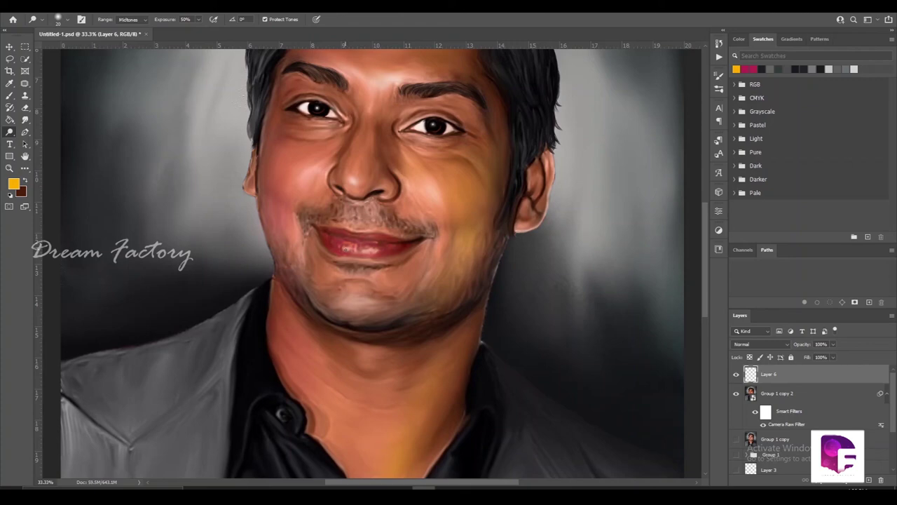
key("b")
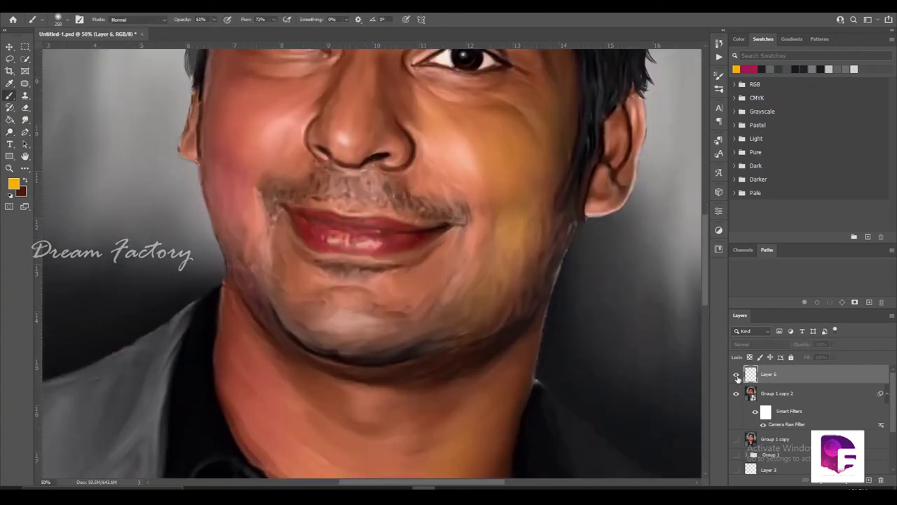
key("3")
key("1")
key("shift+3")
key("shift+7")
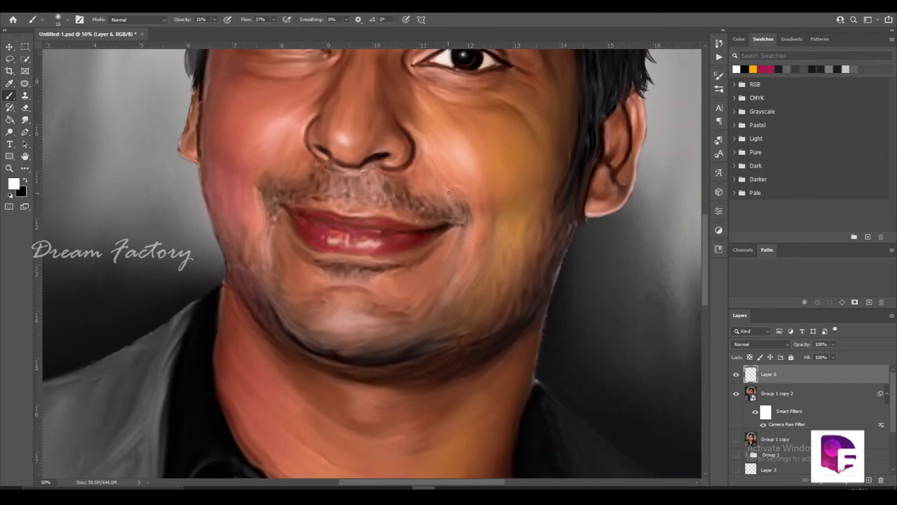
Paint soft white highlights on the eyes and nose, raising brush opacity to 46%.
key("ctrl+plus")
mouse_move(235, 88)
left_mouse_down()
mouse_move(296, 210)
mouse_move(386, 330)
left_mouse_up()
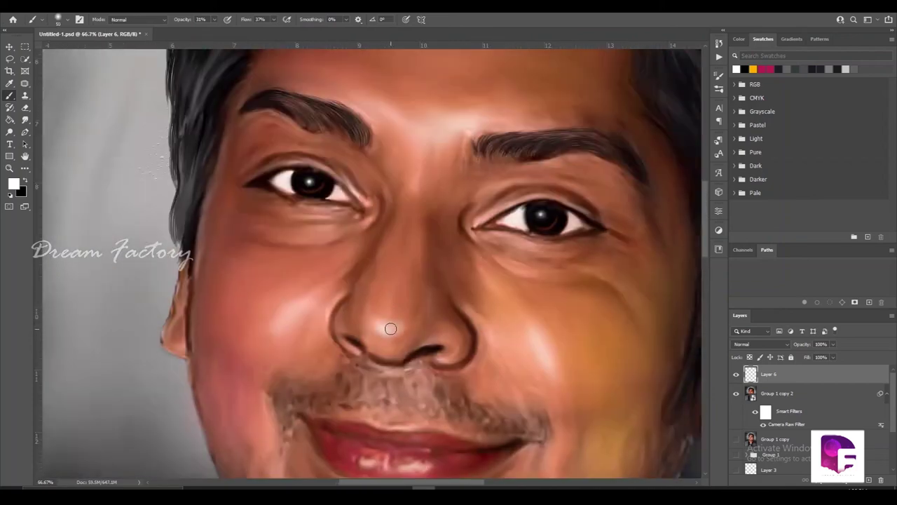
key("4")
key("6")
key("ctrl+minus")
key("ctrl+minus")
key("ctrl+minus")
Smudge the highlights and toggle the Camera Raw layer to compare before and after.
left_click(25, 120)
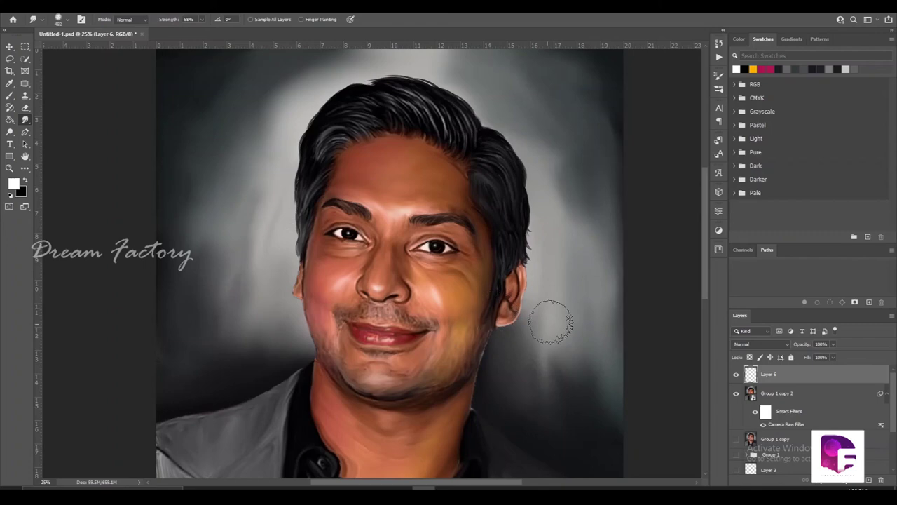
key("v")
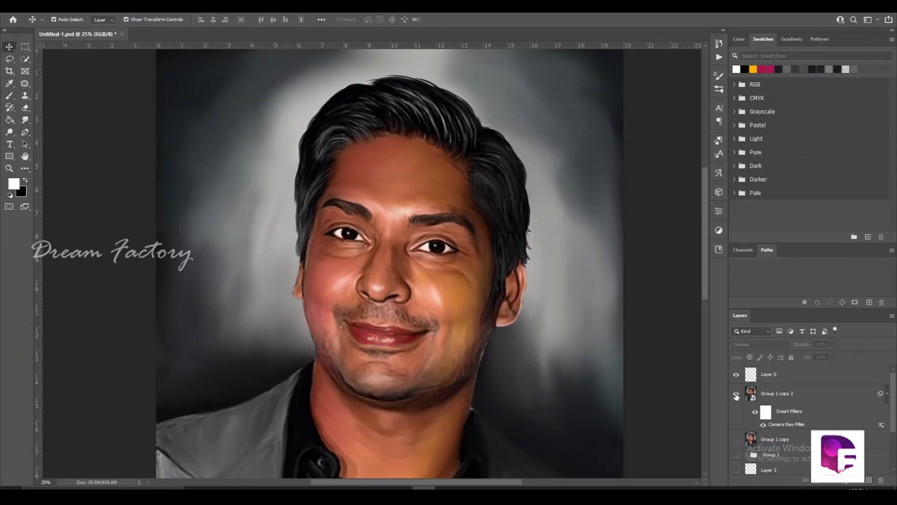
left_click(736, 393)
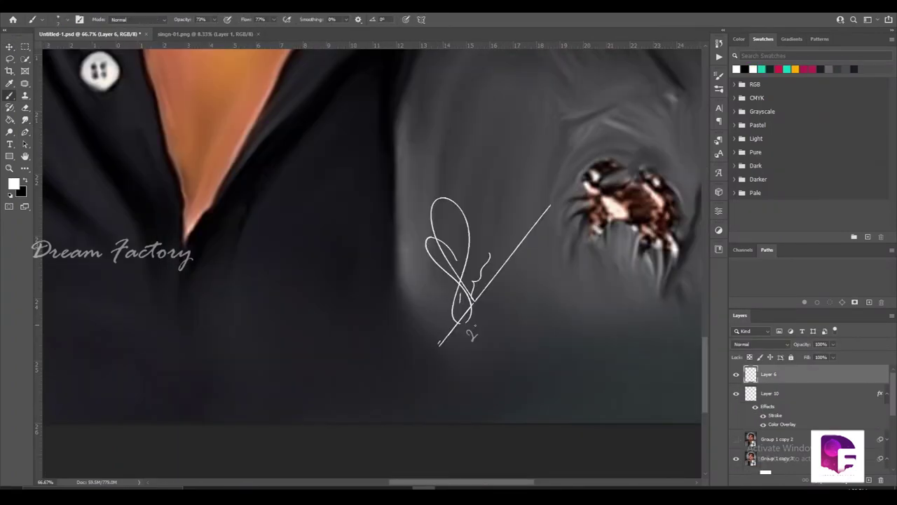